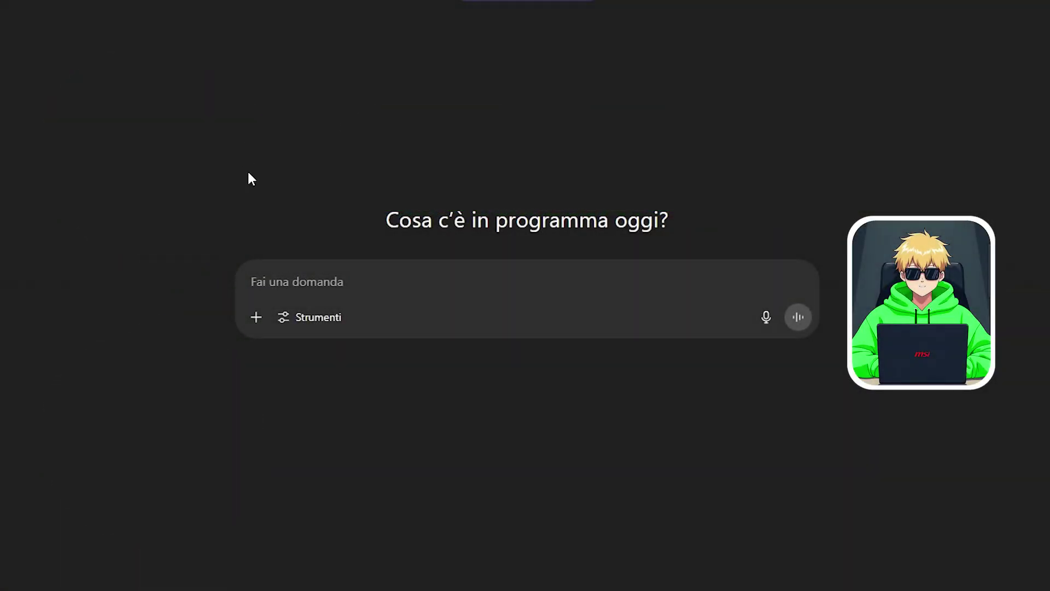
Step: Search the GPT directory for "animation" and start a chat with Animation Script Builder
{"action": "left_click", "coordinate": [33, 165]}
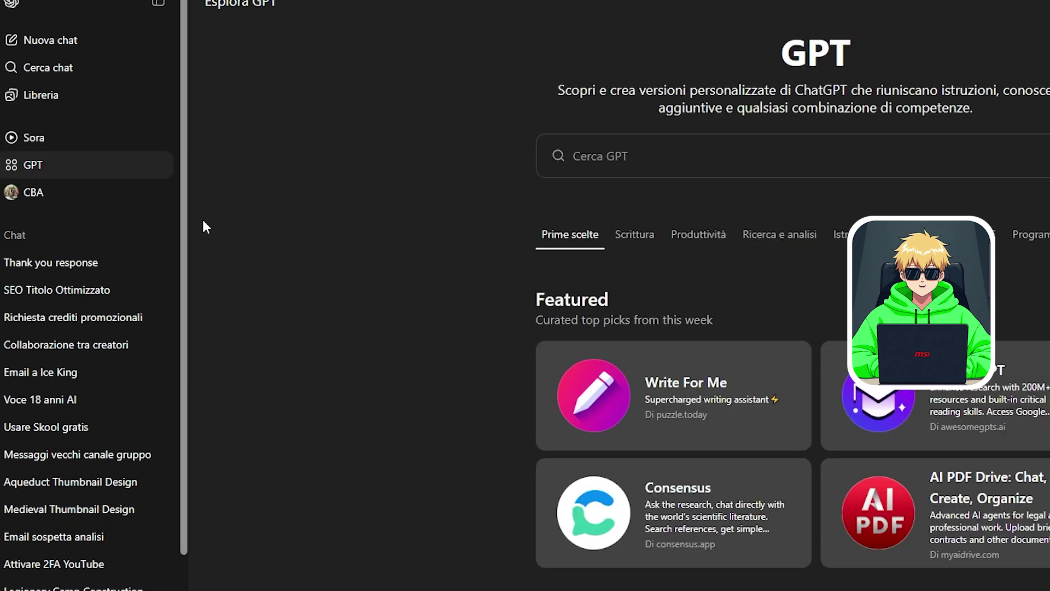
{"action": "left_click", "coordinate": [180, 261]}
{"action": "type", "text": "anima"}
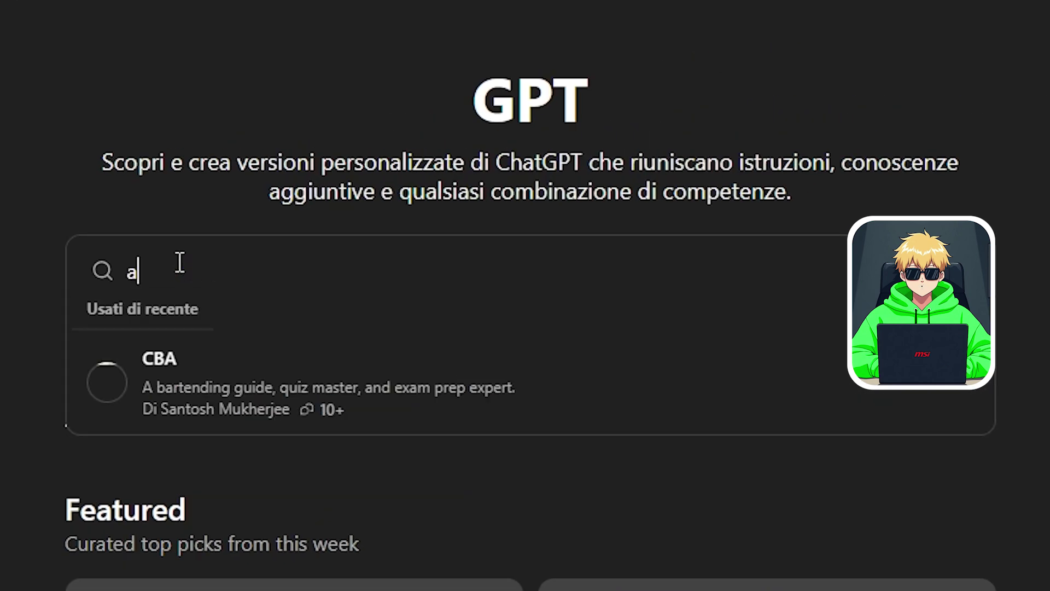
{"action": "type", "text": "tion"}
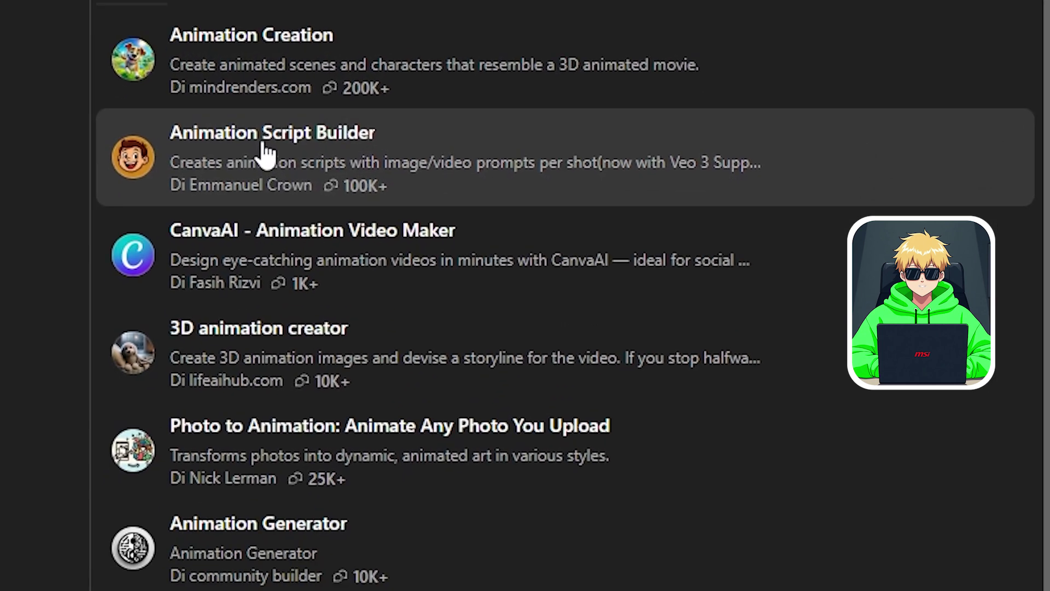
{"action": "left_click", "coordinate": [235, 292]}
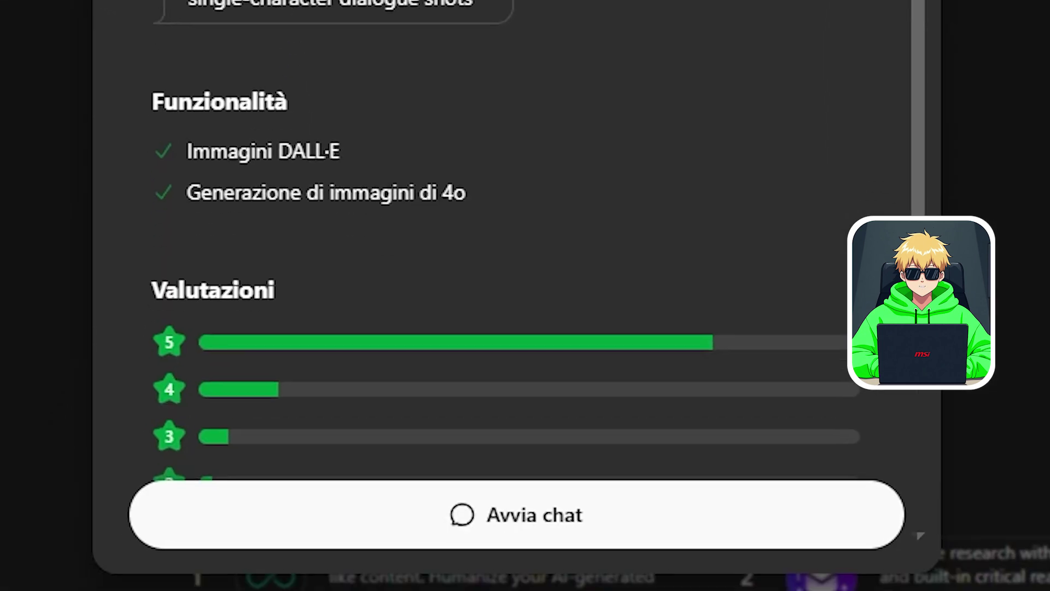
{"action": "scroll", "coordinate": [539, 382], "scroll_direction": "down", "scroll_amount": 5}
{"action": "left_click", "coordinate": [495, 539]}
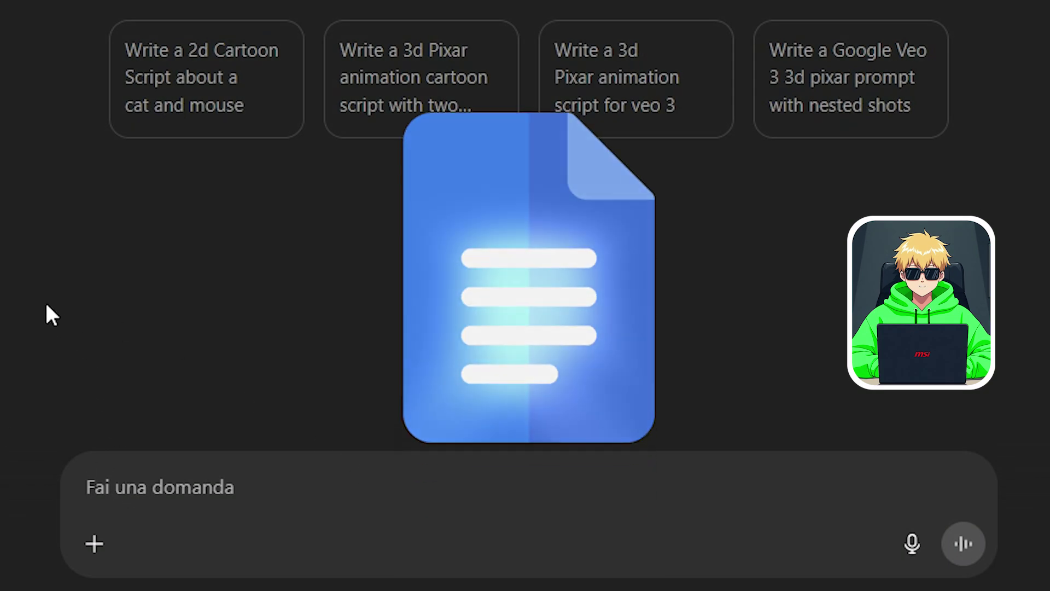
Step: Request a 3D animation script in which a father tells his daughter, Emma, not to go out to play until she finishes her homework
{"action": "type", "text": "Write a script for a 3D animation featuring a father and his daughter, Emma. The father tells Emma not to go out to play until she finishes her homework."}
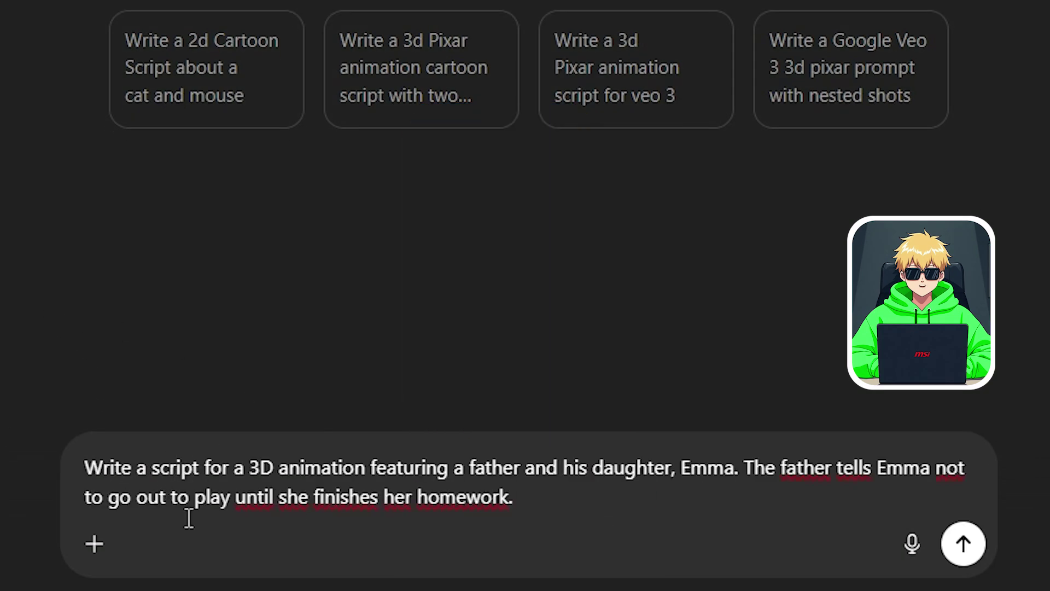
{"action": "left_click_drag", "start_coordinate": [86, 467], "coordinate": [534, 501]}
{"action": "left_click", "coordinate": [529, 500]}
{"action": "left_click", "coordinate": [964, 544]}
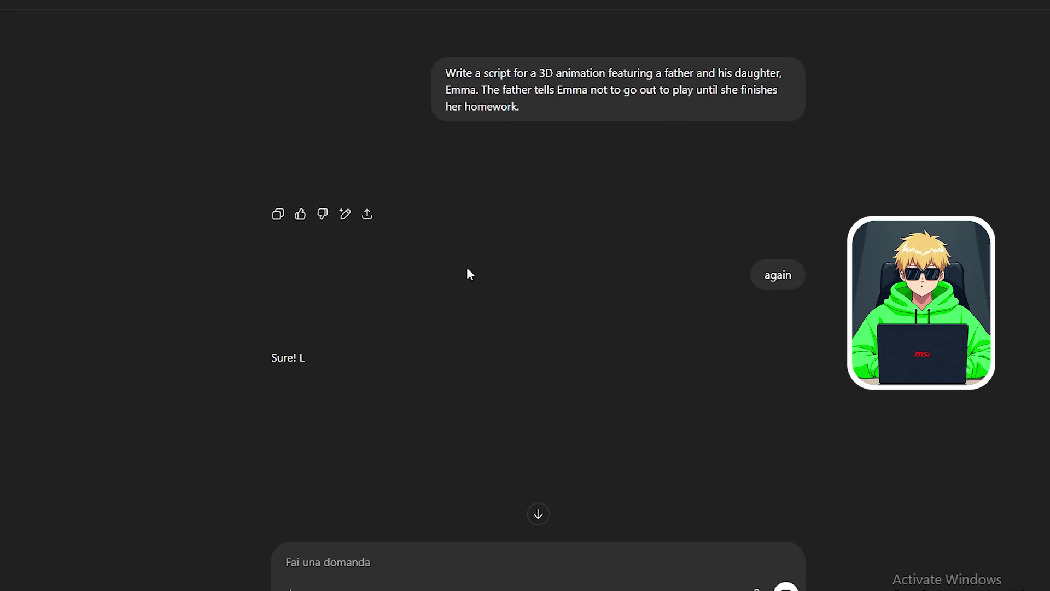
{"action": "scroll", "coordinate": [264, 242], "scroll_direction": "down", "scroll_amount": 5}
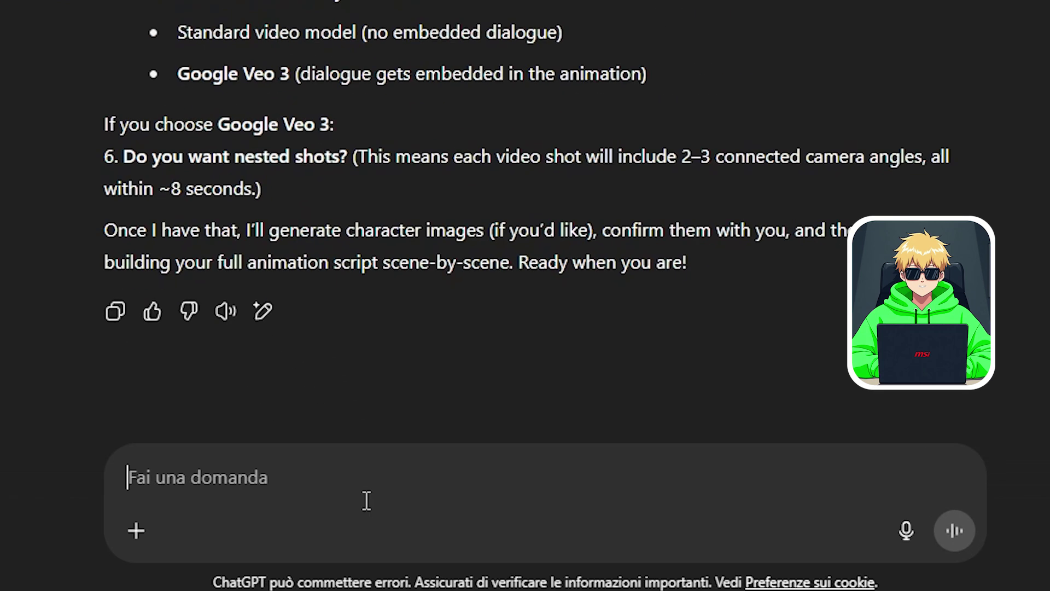
Step: Reply "Should be 2 characters Emma and his doughter. Go ahead and come up with the rest of the detail." and request "write the script for scene 1"
{"action": "type", "text": "Should be 2 c"}
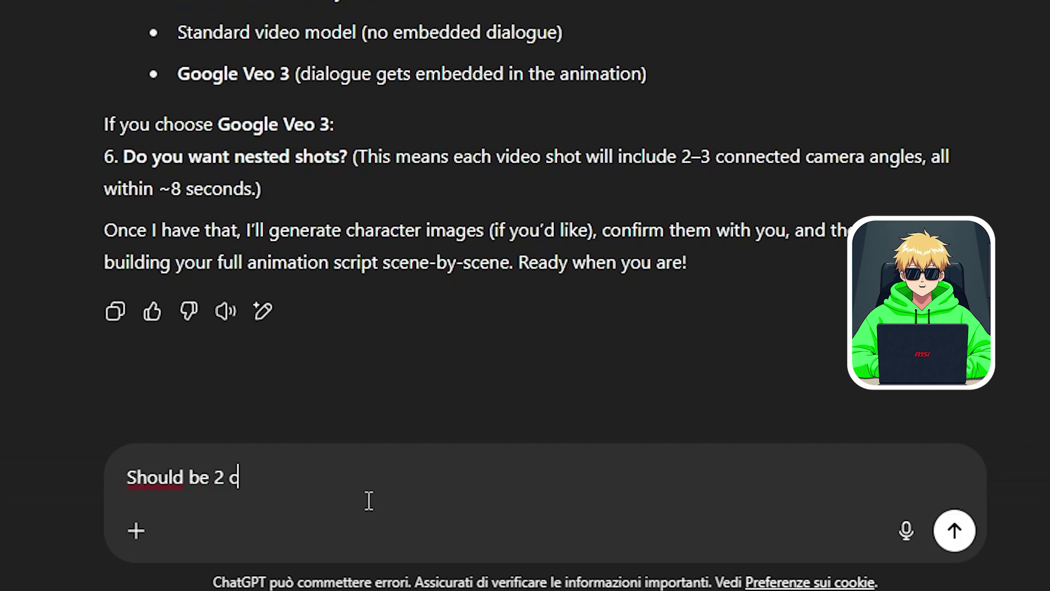
{"action": "type", "text": "haracters Emma and his do"}
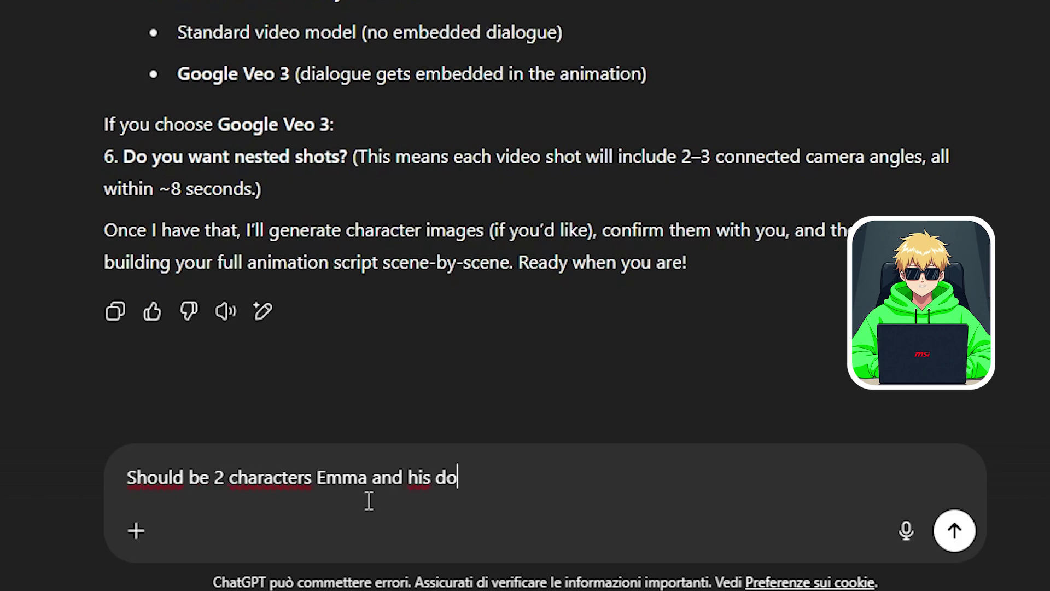
{"action": "type", "text": "ughter. Go ahead with the rest"}
{"action": "left_click", "coordinate": [601, 477]}
{"action": "type", "text": "and come up"}
{"action": "key", "text": "End"}
{"action": "type", "text": "of the detail."}
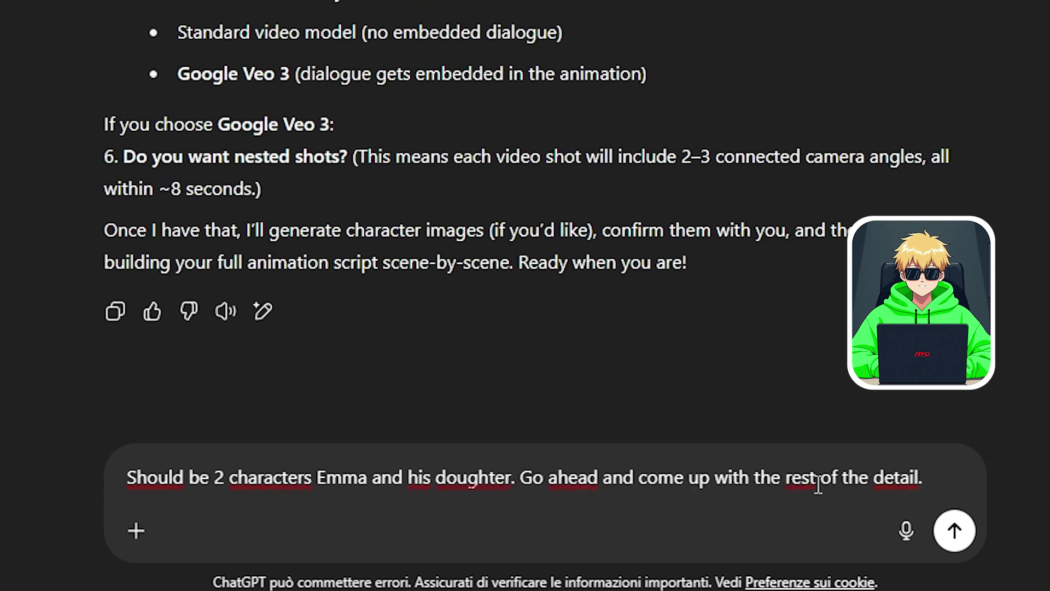
{"action": "left_click", "coordinate": [955, 530]}
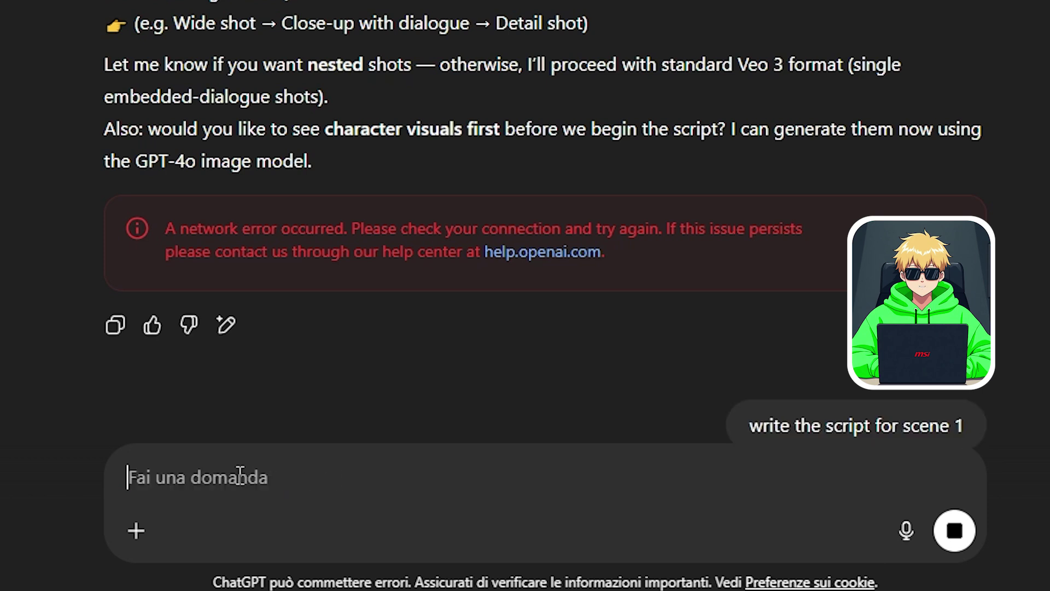
{"action": "key", "text": "Return"}
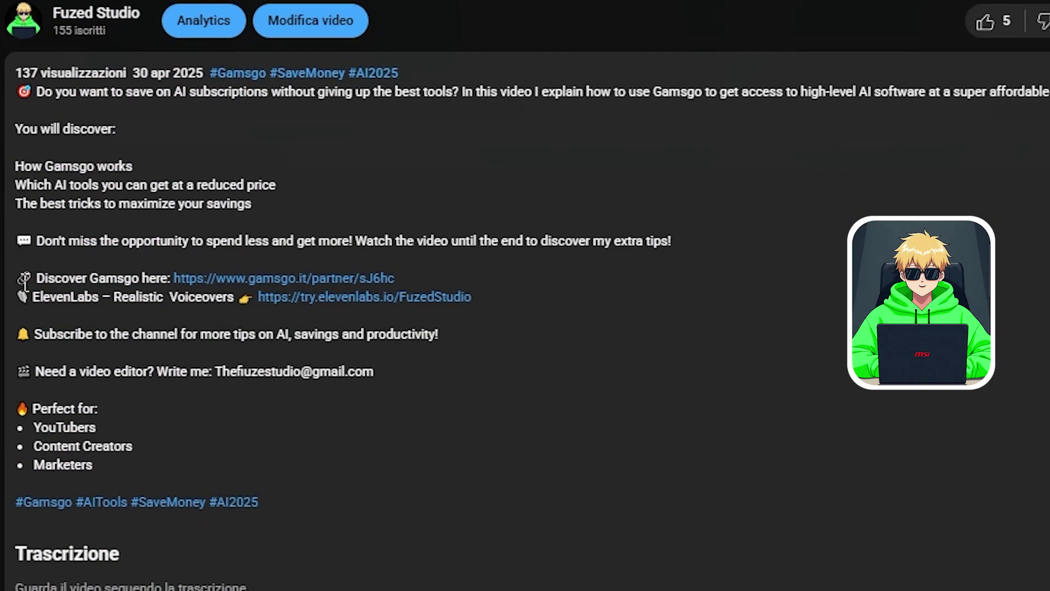
Step: Switch to GamsGo AI and set its chat to image generation with the Sora-image model
{"action": "left_click_drag", "start_coordinate": [25, 282], "coordinate": [429, 272]}
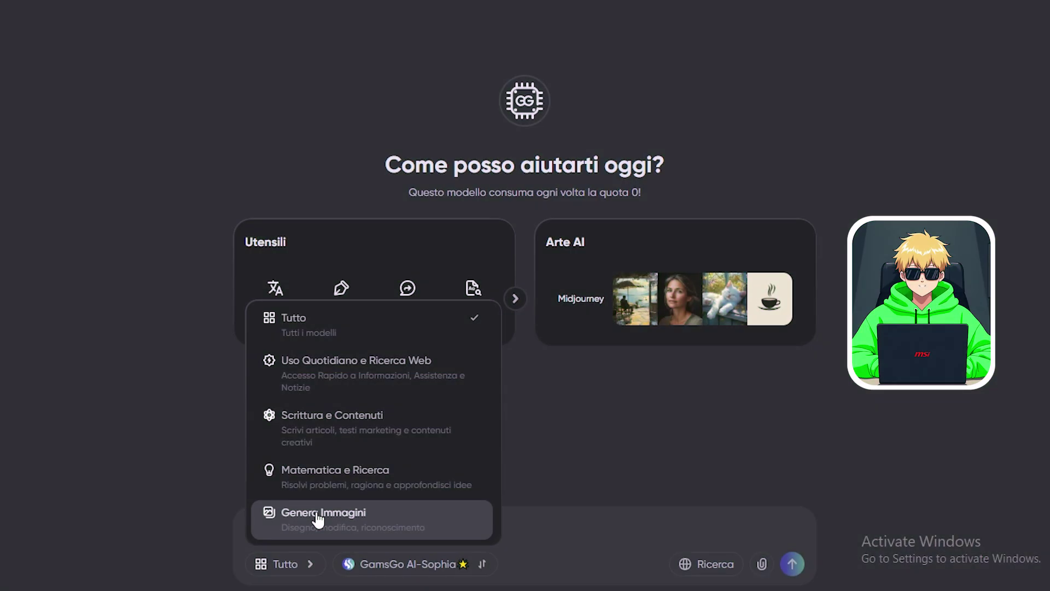
{"action": "left_click", "coordinate": [317, 517]}
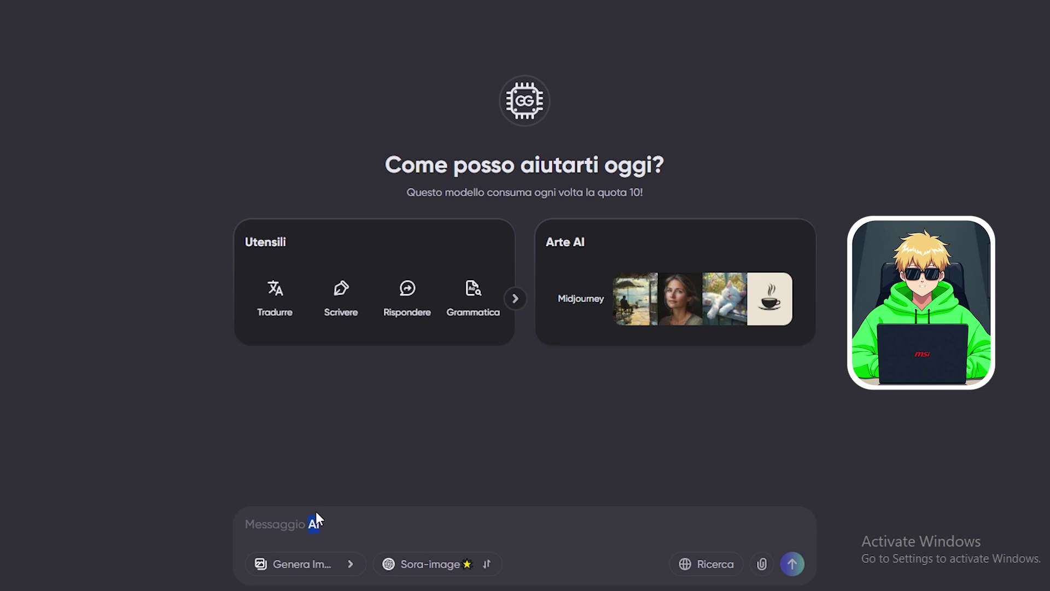
{"action": "left_click", "coordinate": [314, 514]}
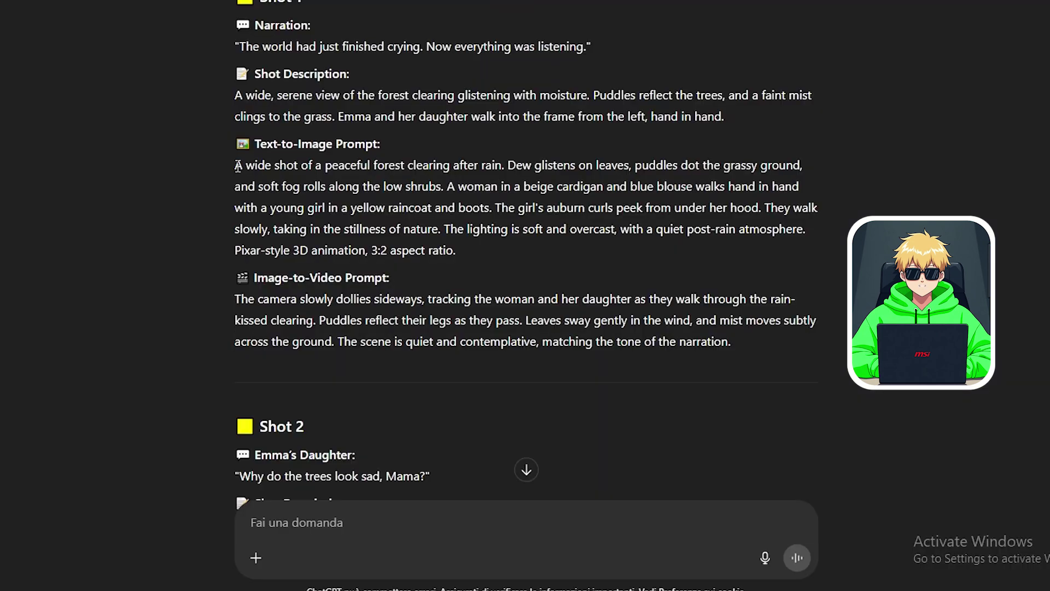
Step: Copy Shot 1's text-to-image prompt from ChatGPT and generate the forest clearing image with Sora-image in GamsGo
{"action": "left_click_drag", "start_coordinate": [238, 166], "coordinate": [457, 249]}
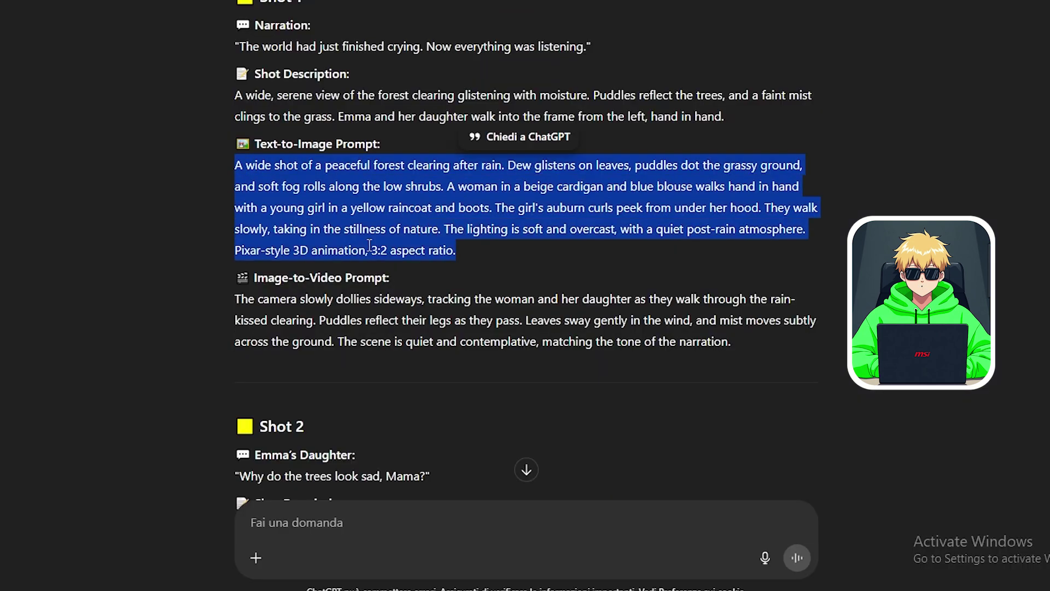
{"action": "right_click", "coordinate": [356, 208]}
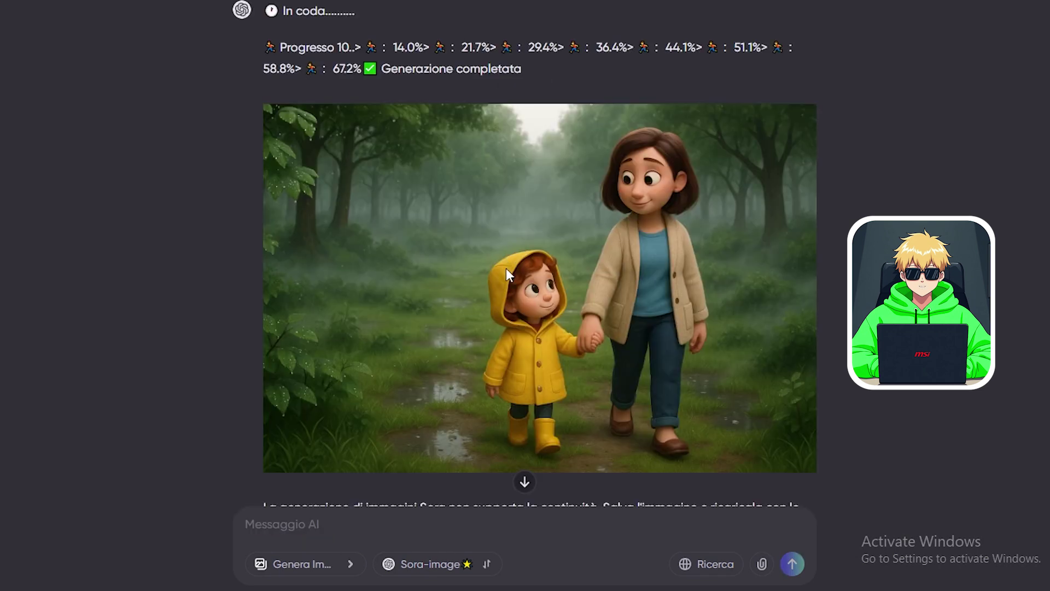
{"action": "scroll", "coordinate": [506, 268], "scroll_direction": "down", "scroll_amount": 2}
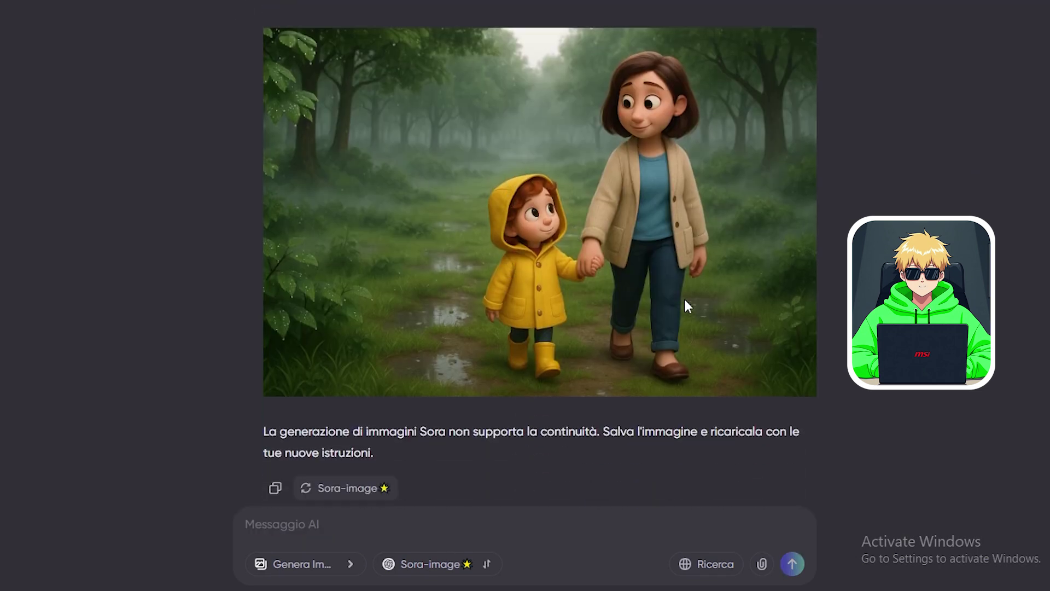
Step: Generate the close-up of the girl in the hooded raincoat from the next shot's text-to-image prompt
{"action": "key", "text": "ctrl+v"}
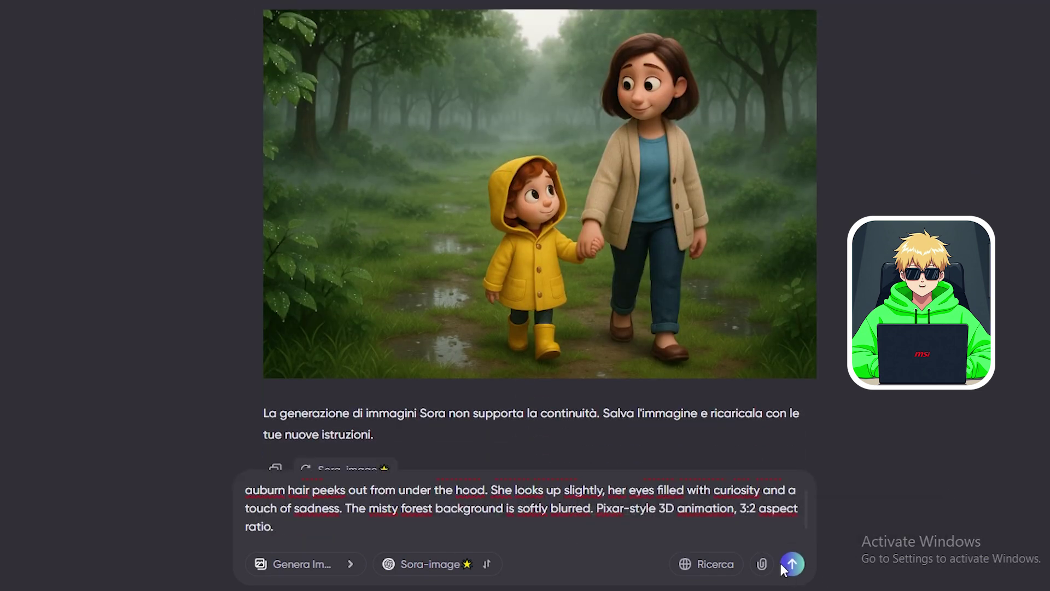
{"action": "left_click", "coordinate": [793, 565]}
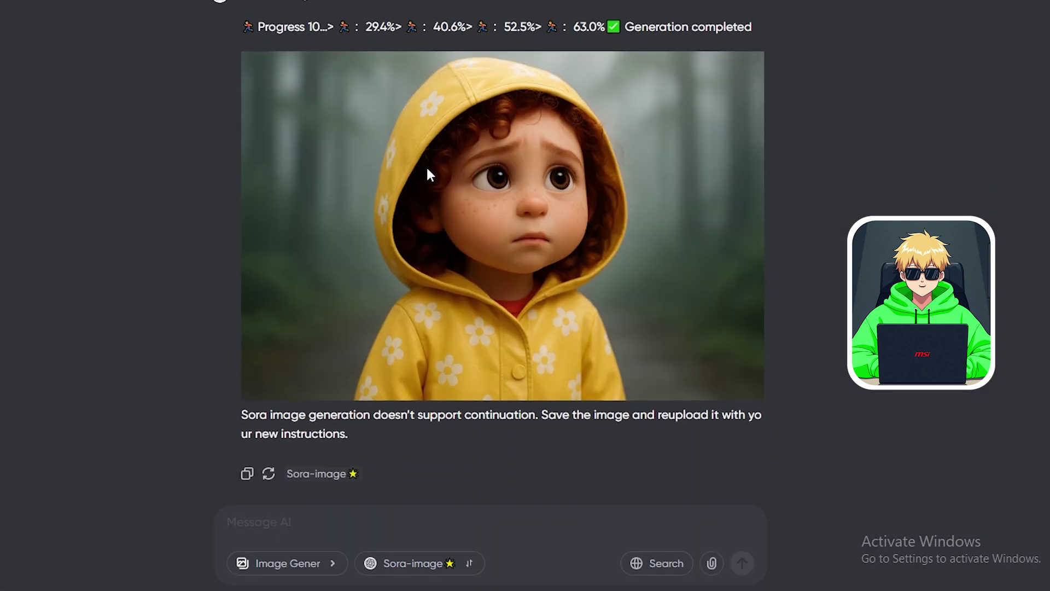
{"action": "scroll", "coordinate": [363, 224], "scroll_direction": "up", "scroll_amount": 1}
{"action": "scroll", "coordinate": [383, 213], "scroll_direction": "down", "scroll_amount": 1}
Step: Save the generated close-up of the girl in the project's Img folder alongside image 01
{"action": "right_click", "coordinate": [450, 193]}
{"action": "left_click", "coordinate": [519, 234]}
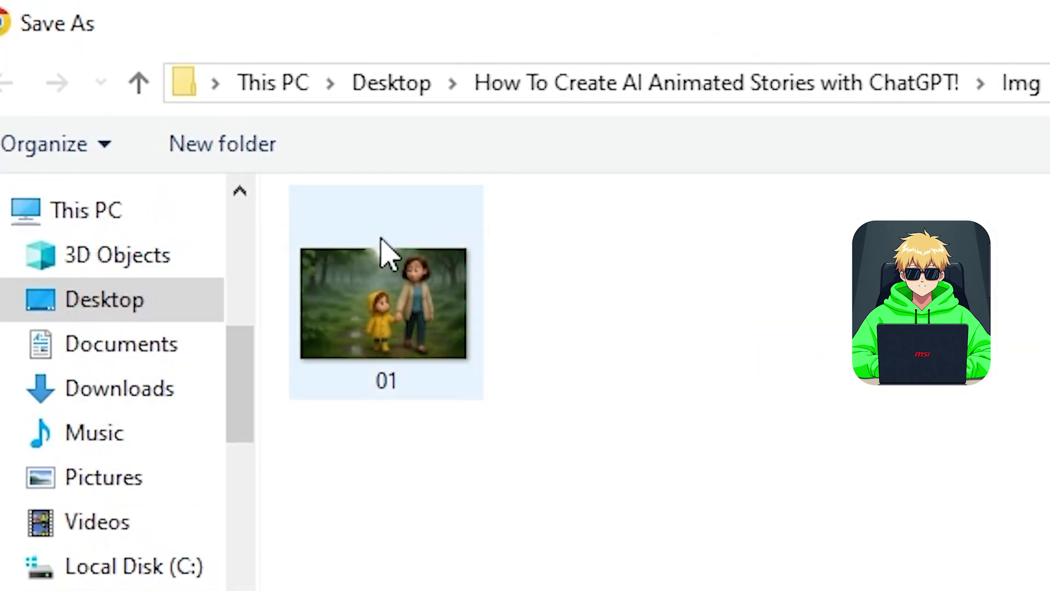
{"action": "left_click", "coordinate": [382, 239]}
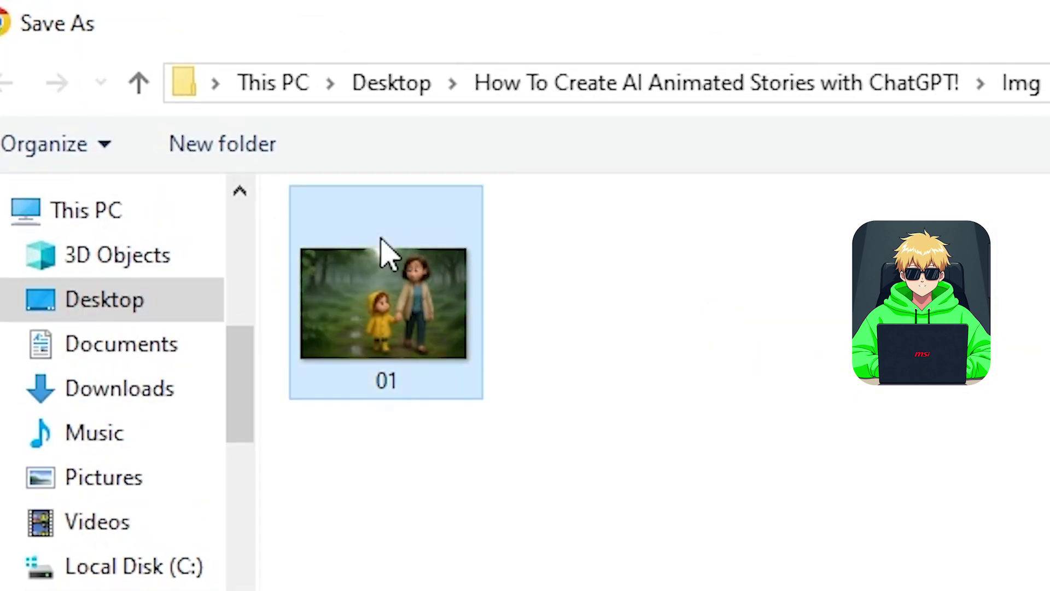
{"action": "left_click", "coordinate": [328, 590]}
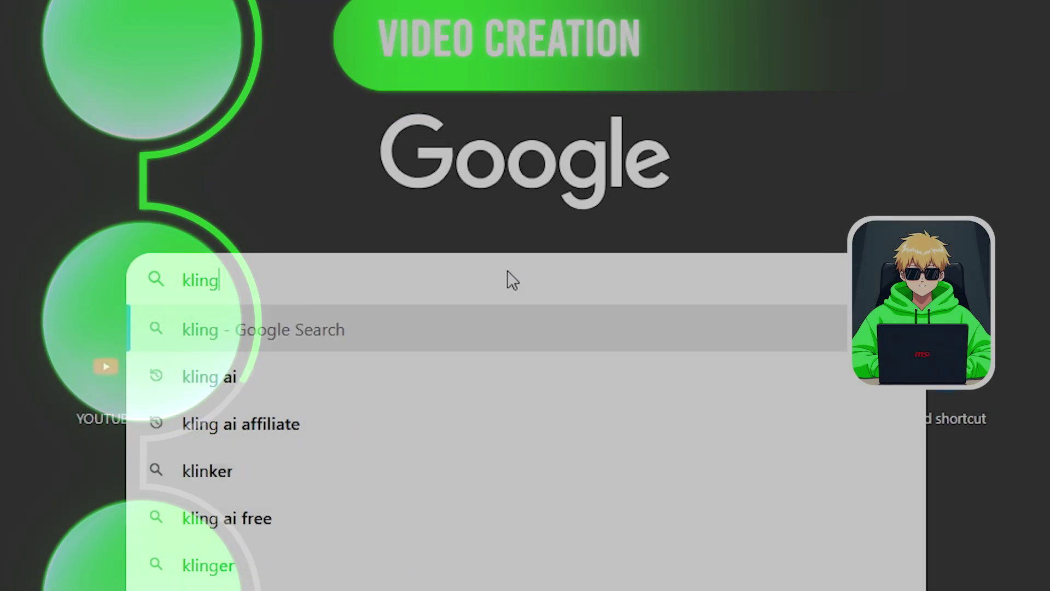
Step: Search Google for "kling ai" and open the Kling AI website
{"action": "type", "text": "ai"}
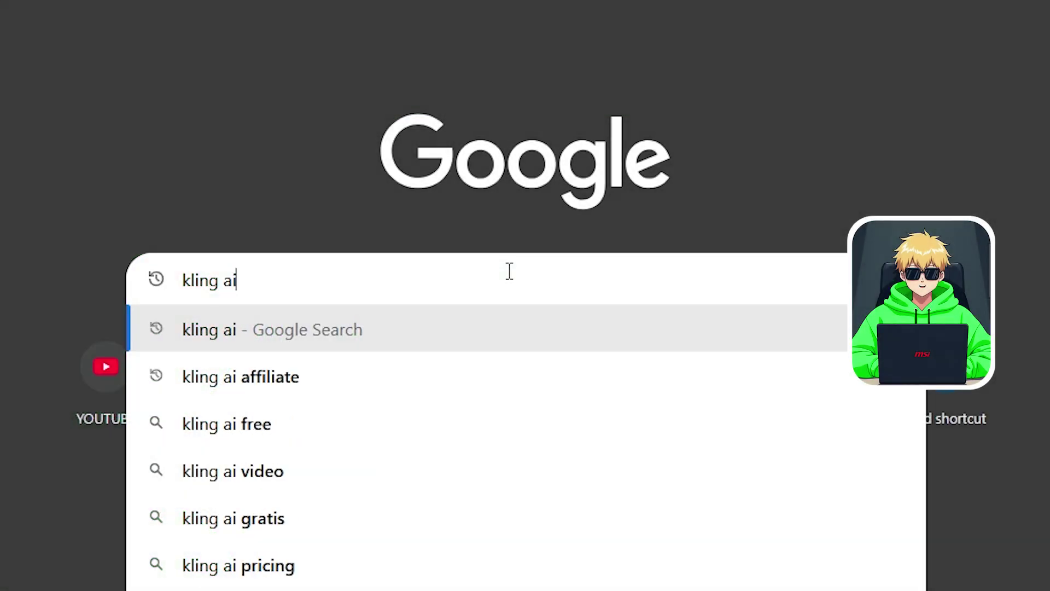
{"action": "key", "text": "Escape"}
{"action": "key", "text": "Return"}
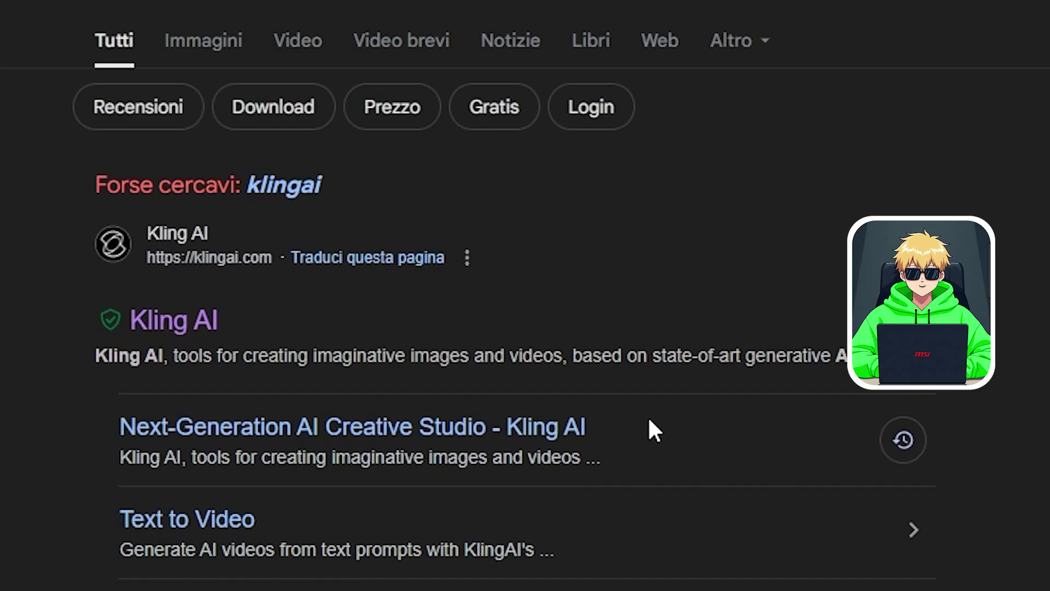
{"action": "left_click", "coordinate": [166, 308]}
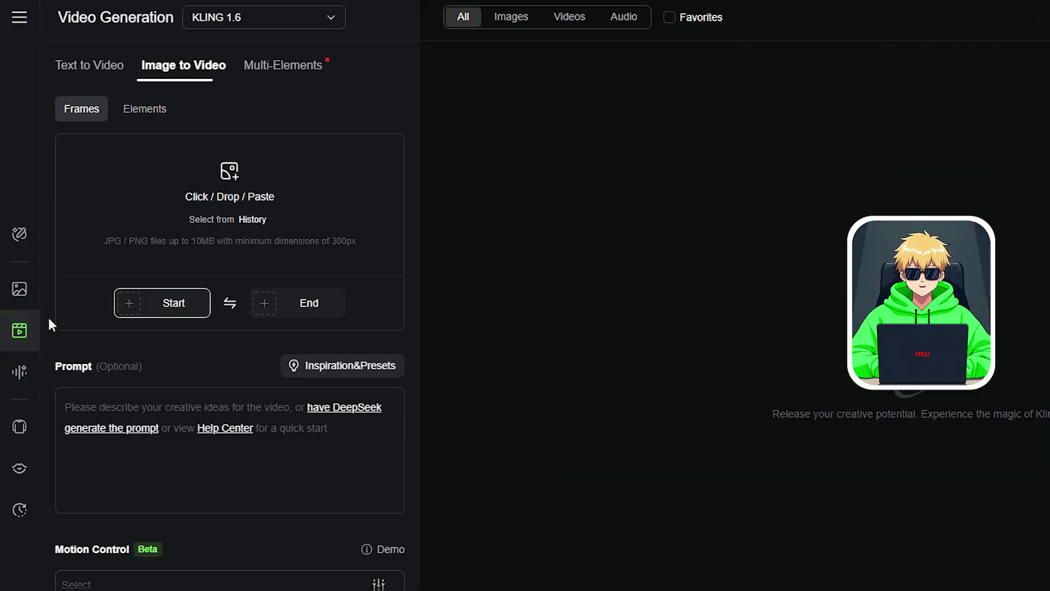
Step: Generate a 5s Standard KLING 1.6 video from the forest walk start frame using Shot 1's image-to-video prompt
{"action": "scroll", "coordinate": [282, 159], "scroll_direction": "down", "scroll_amount": 5}
{"action": "scroll", "coordinate": [235, 209], "scroll_direction": "up", "scroll_amount": 5}
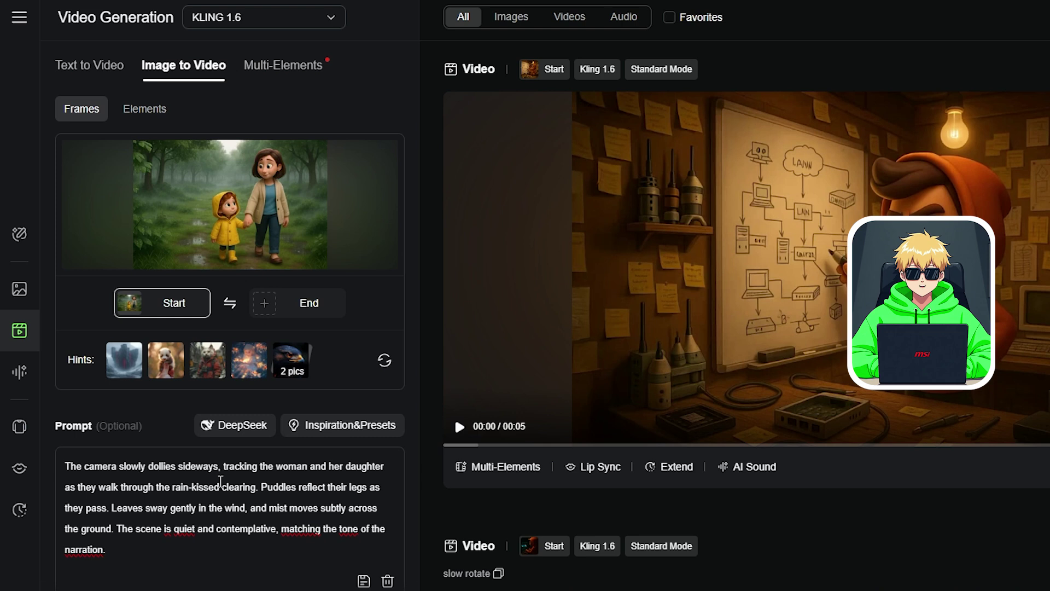
{"action": "scroll", "coordinate": [204, 458], "scroll_direction": "down", "scroll_amount": 2}
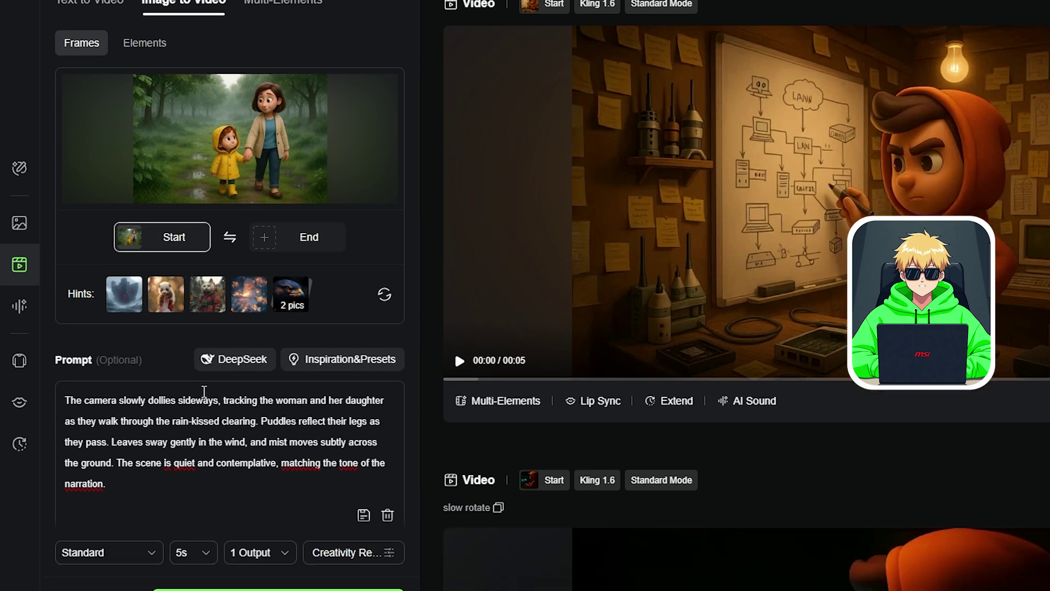
{"action": "left_click", "coordinate": [278, 559]}
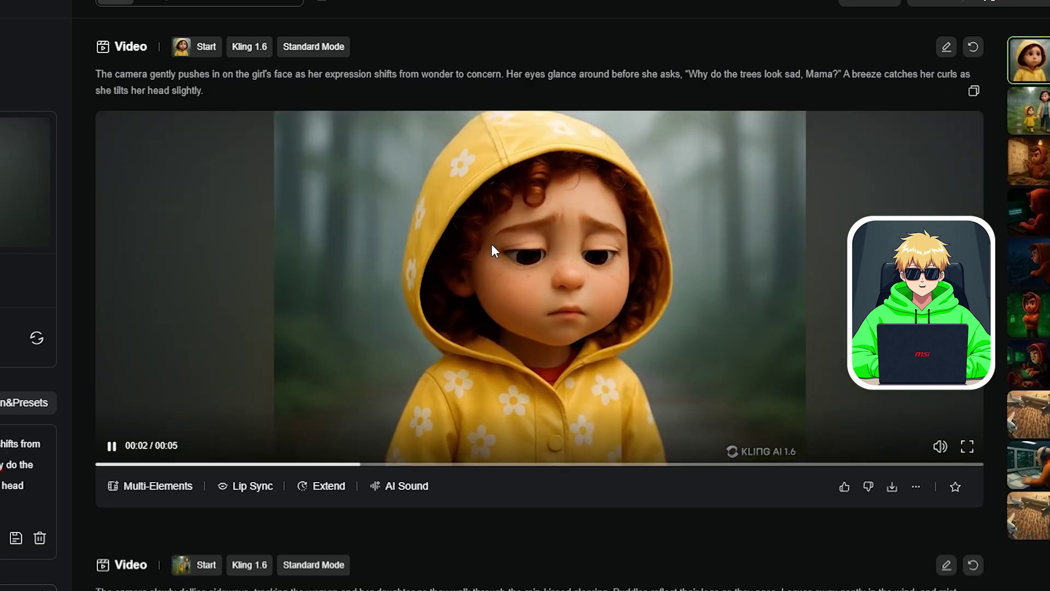
{"action": "left_click", "coordinate": [156, 435]}
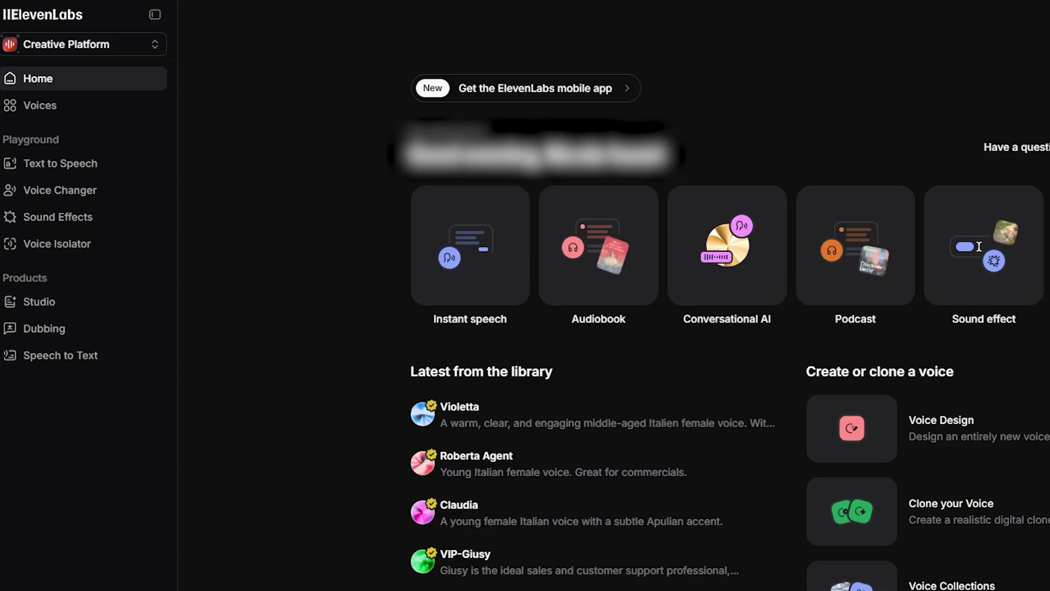
Step: In ElevenLabs, filter library voices by English, Characters & Animation, High-Quality, Female and Middle Aged, and add the voice "Charmion - Soft and husky"
{"action": "left_click", "coordinate": [29, 104]}
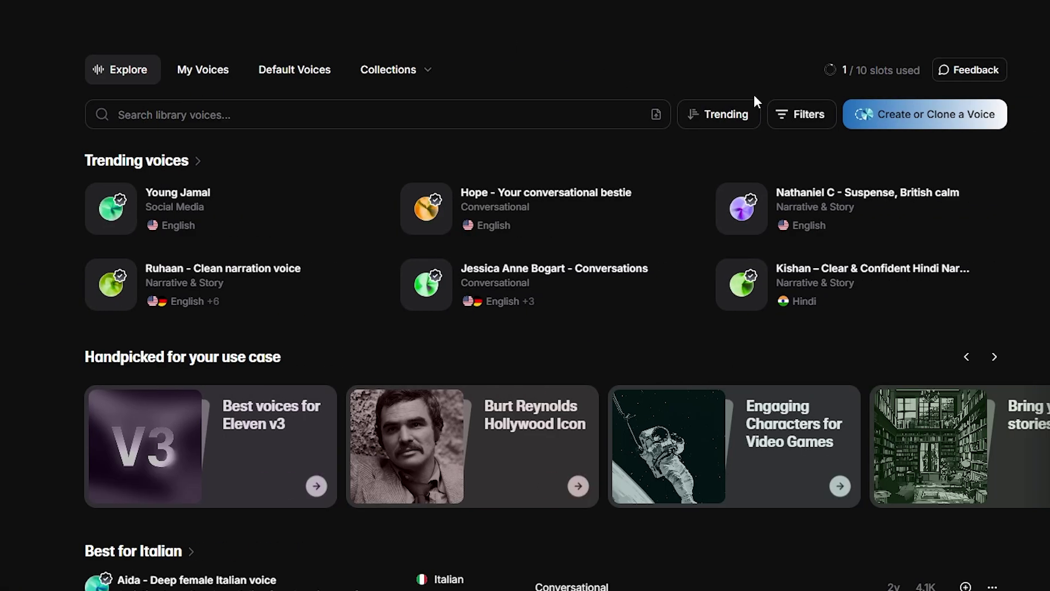
{"action": "left_click", "coordinate": [786, 115]}
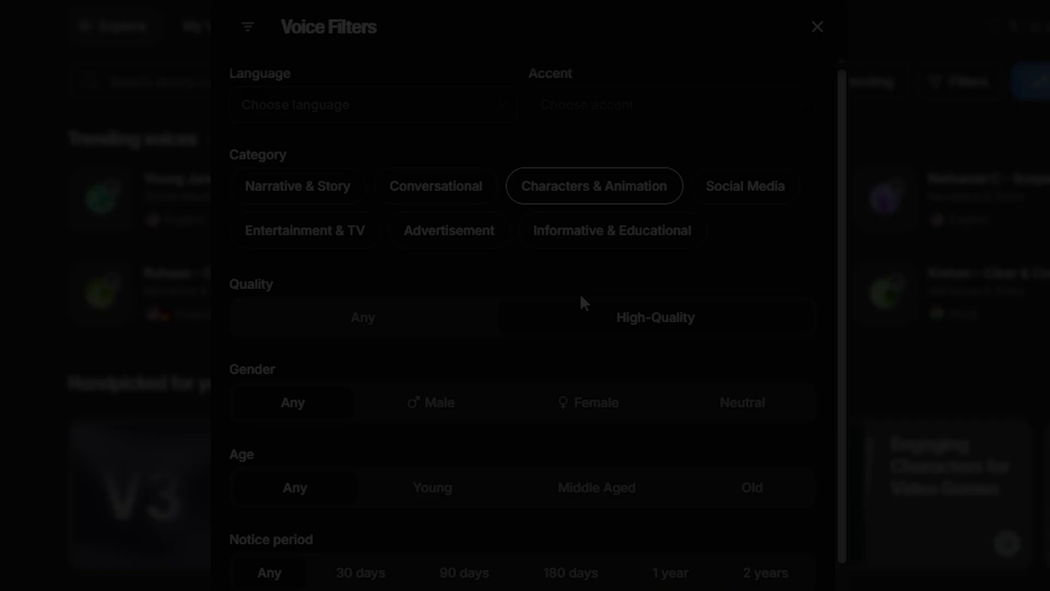
{"action": "left_click", "coordinate": [581, 300]}
{"action": "left_click", "coordinate": [588, 410]}
{"action": "scroll", "coordinate": [492, 436], "scroll_direction": "down", "scroll_amount": 2}
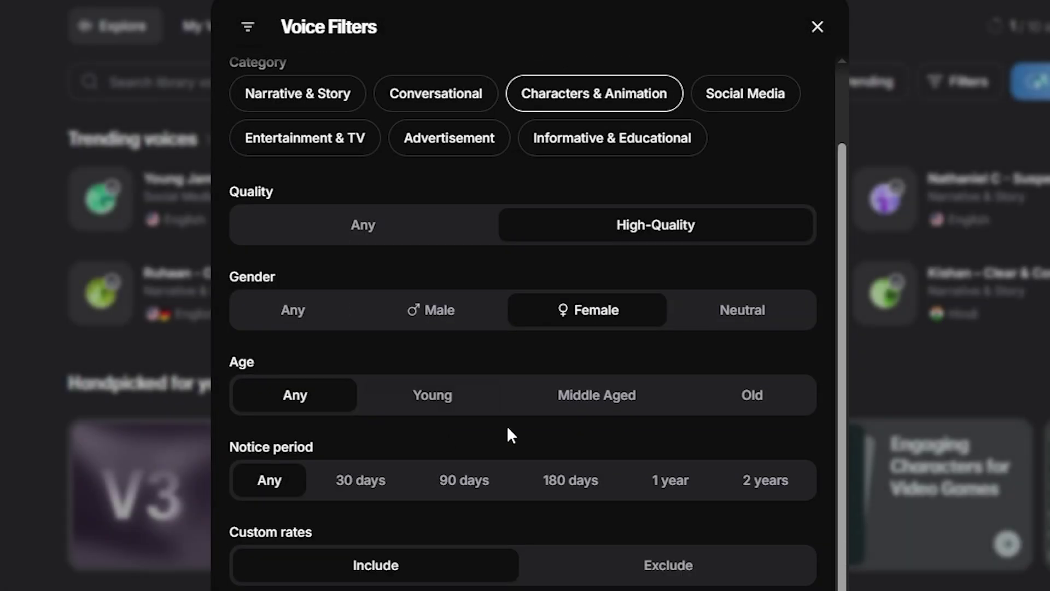
{"action": "left_click", "coordinate": [592, 398]}
{"action": "scroll", "coordinate": [413, 422], "scroll_direction": "down", "scroll_amount": 1}
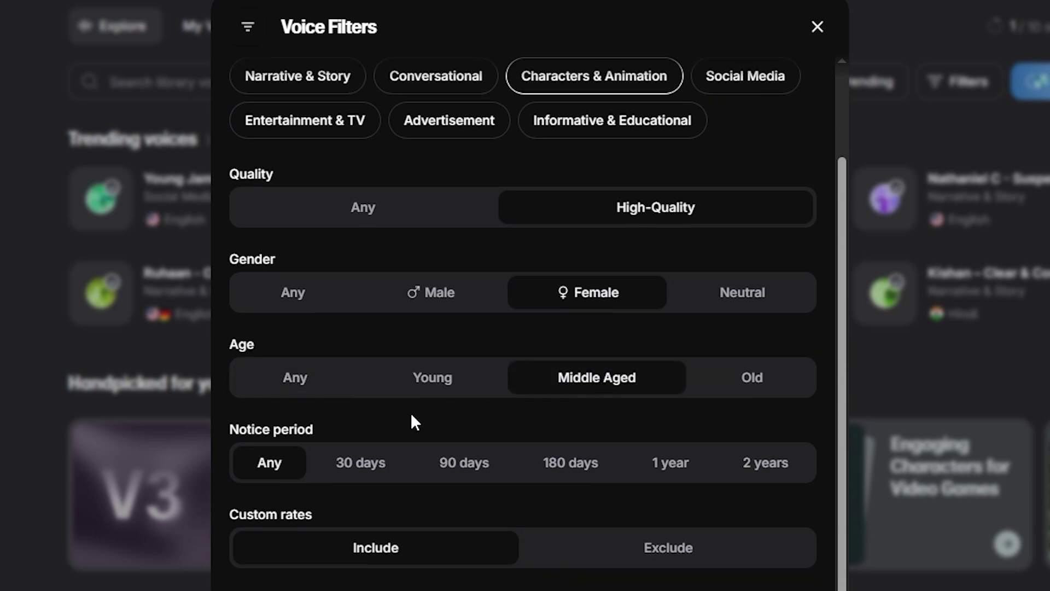
{"action": "left_click", "coordinate": [781, 588]}
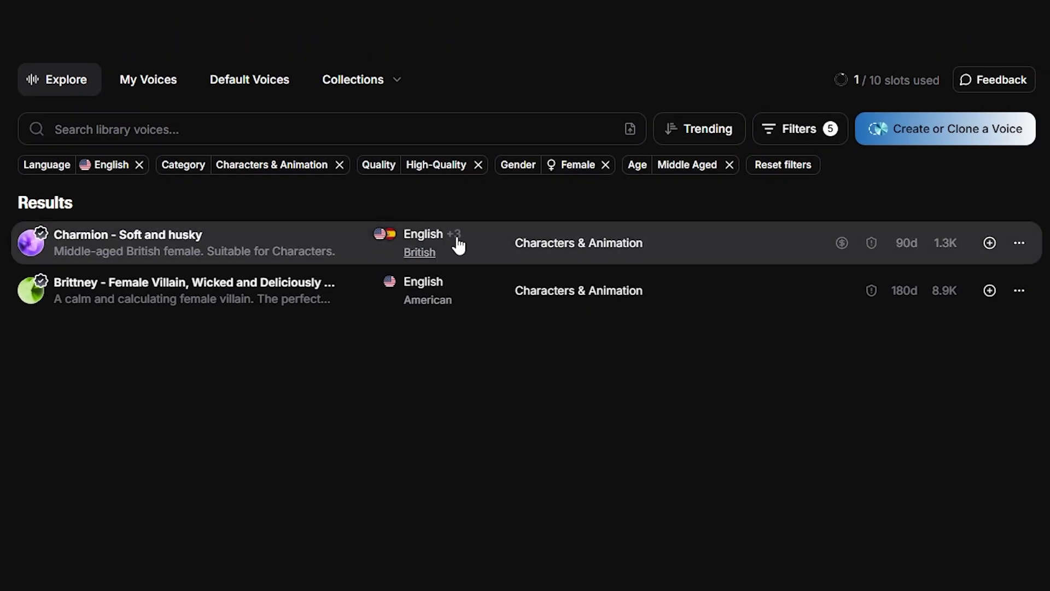
{"action": "left_click", "coordinate": [989, 243]}
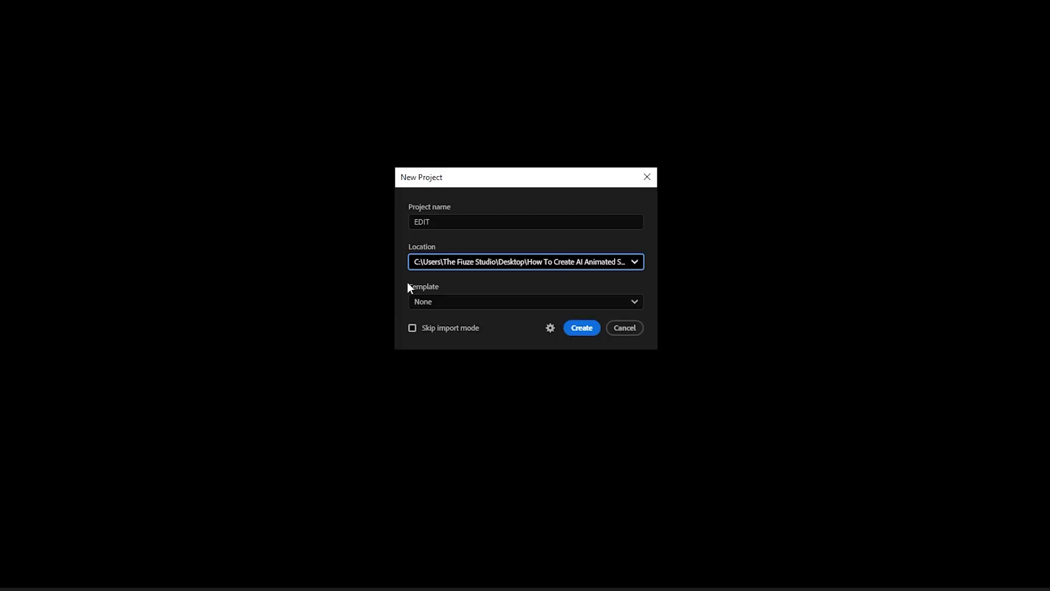
Step: In Premiere Pro, create the project EDIT without a template and widen the Program monitor area
{"action": "left_click", "coordinate": [579, 328]}
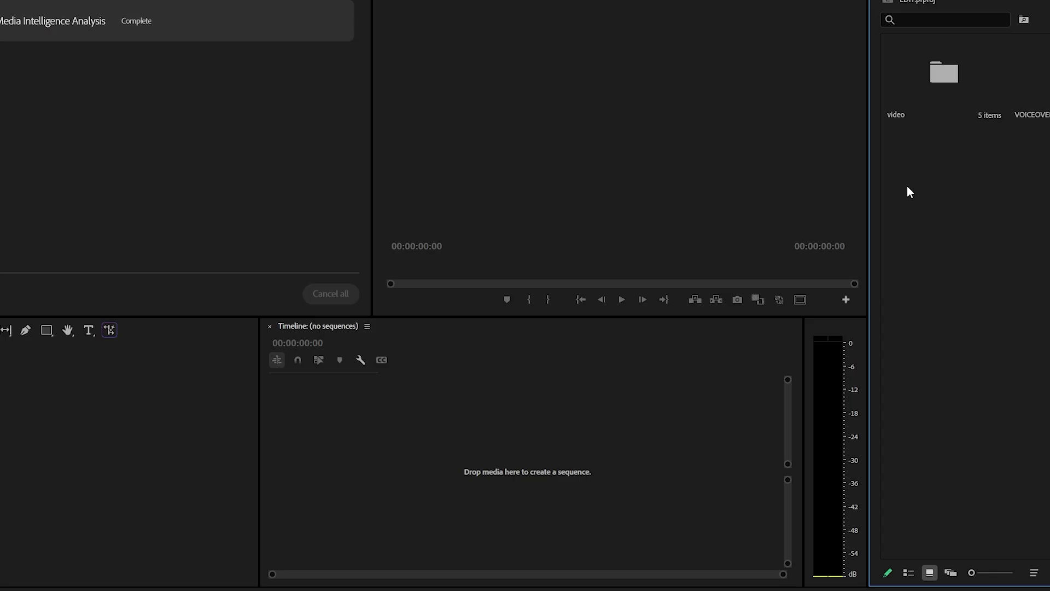
{"action": "left_click", "coordinate": [682, 176]}
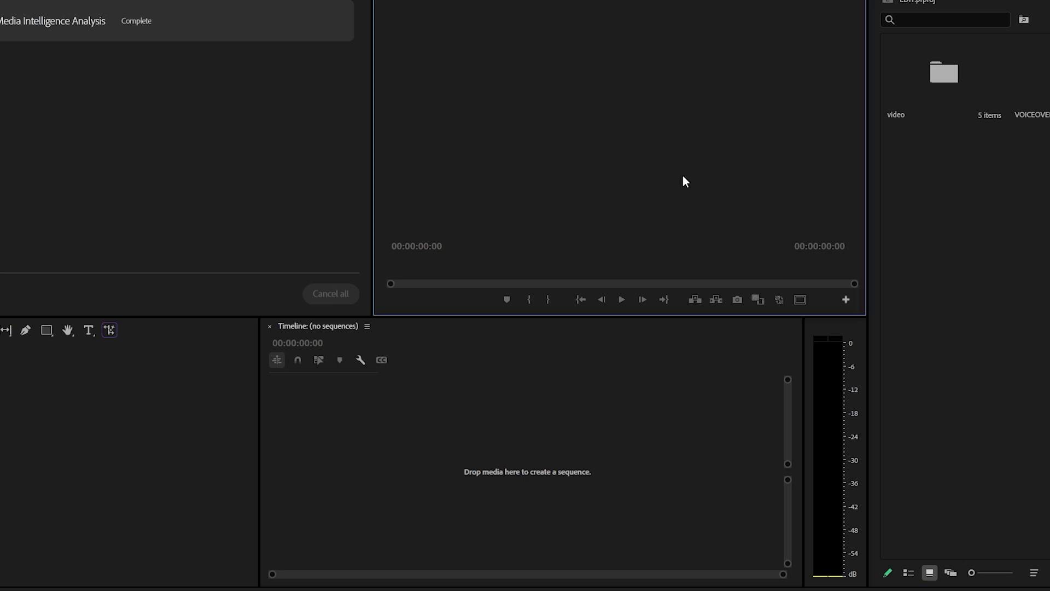
{"action": "left_click_drag", "start_coordinate": [373, 159], "coordinate": [1, 141]}
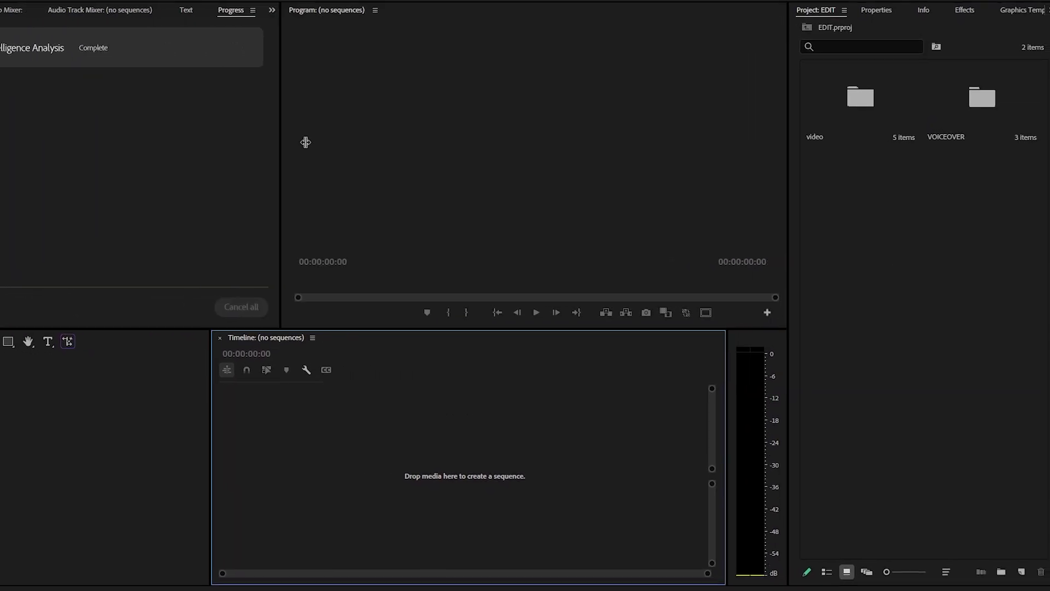
{"action": "left_click", "coordinate": [0, 50]}
Step: Open the video bin and create a new sequence named WORK in it
{"action": "double_click", "coordinate": [851, 94]}
{"action": "left_click", "coordinate": [1012, 570]}
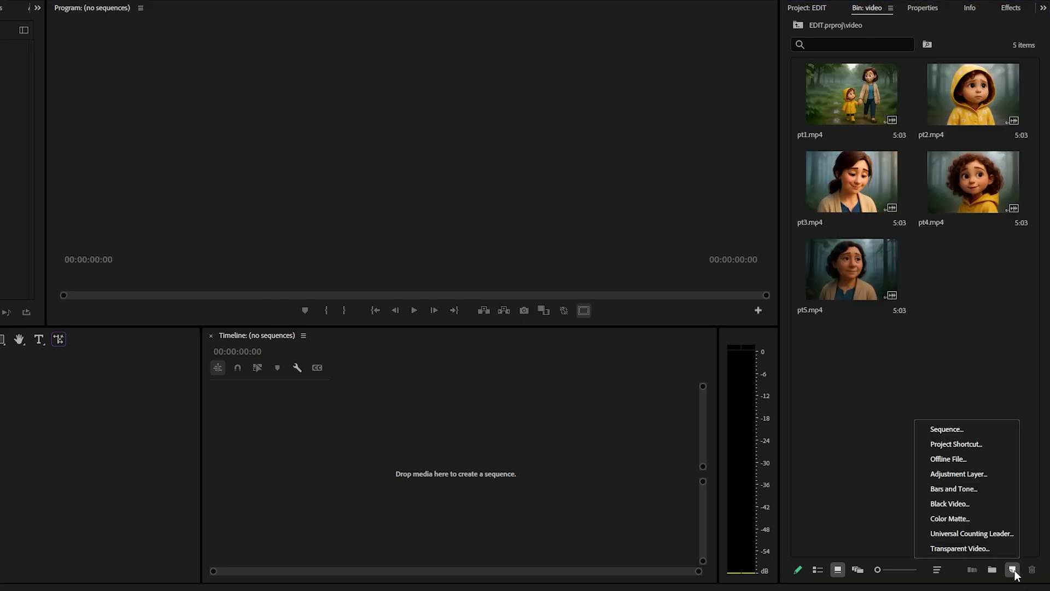
{"action": "left_click", "coordinate": [947, 429]}
{"action": "left_click", "coordinate": [612, 501]}
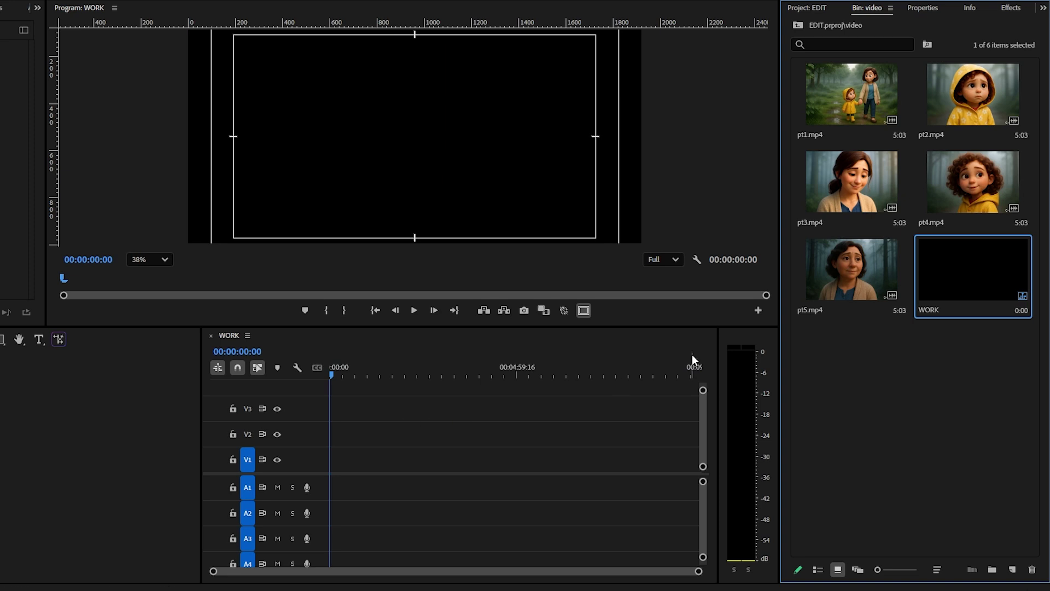
{"action": "left_click", "coordinate": [889, 336]}
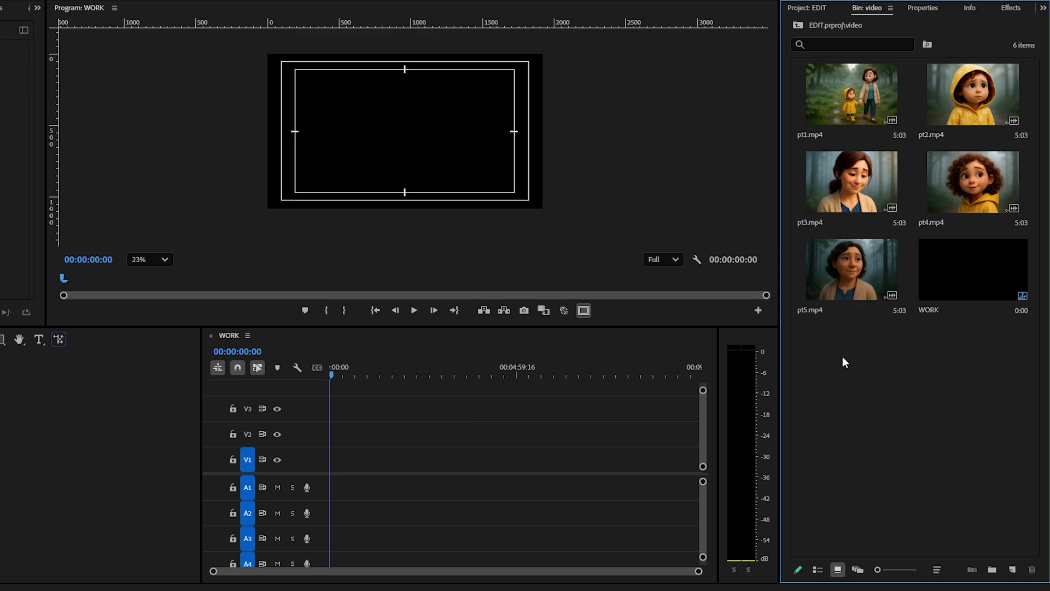
Step: Place pt1.mp4 through pt5.mp4 end to end on track V1 of the WORK sequence, keeping the existing sequence settings
{"action": "left_click_drag", "start_coordinate": [827, 101], "coordinate": [293, 514]}
{"action": "left_click_drag", "start_coordinate": [335, 461], "coordinate": [330, 463]}
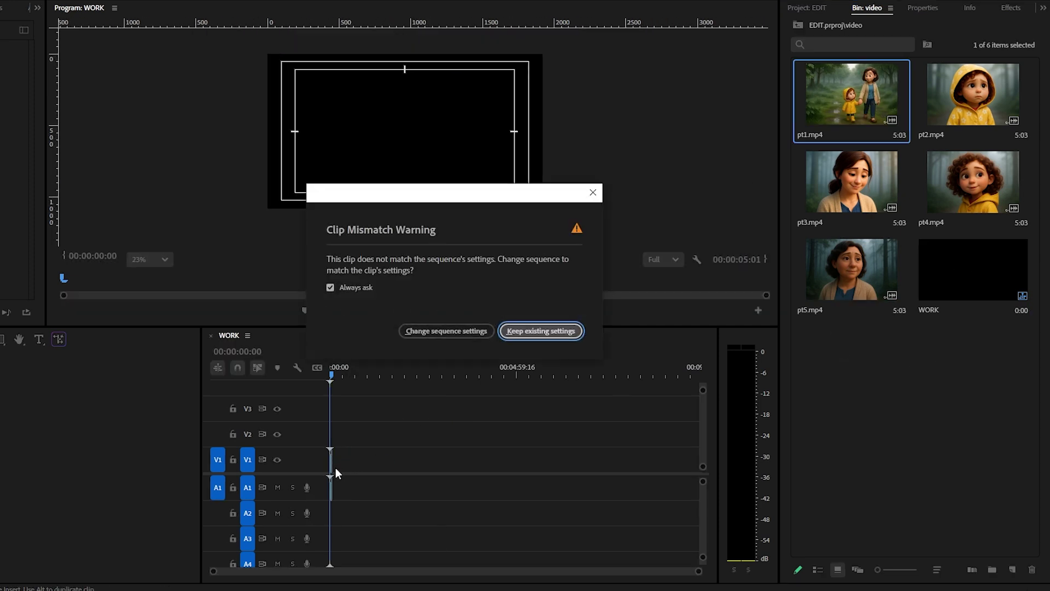
{"action": "left_click", "coordinate": [446, 331]}
{"action": "left_click_drag", "start_coordinate": [932, 104], "coordinate": [373, 495]}
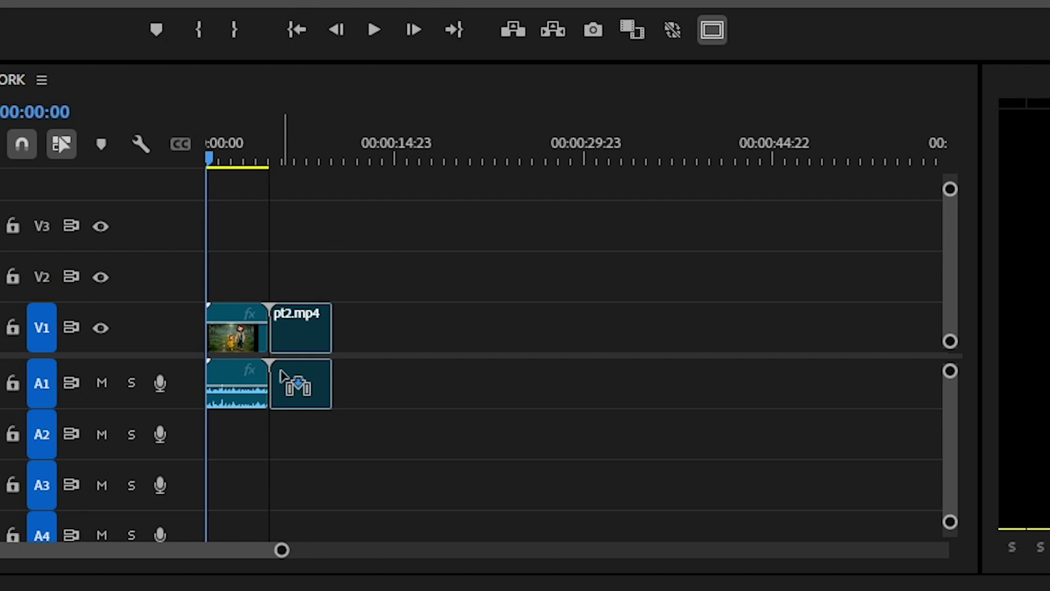
{"action": "left_click_drag", "start_coordinate": [1045, 104], "coordinate": [340, 344]}
{"action": "left_click_drag", "start_coordinate": [1045, 104], "coordinate": [470, 377]}
{"action": "left_click_drag", "start_coordinate": [258, 159], "coordinate": [157, 229]}
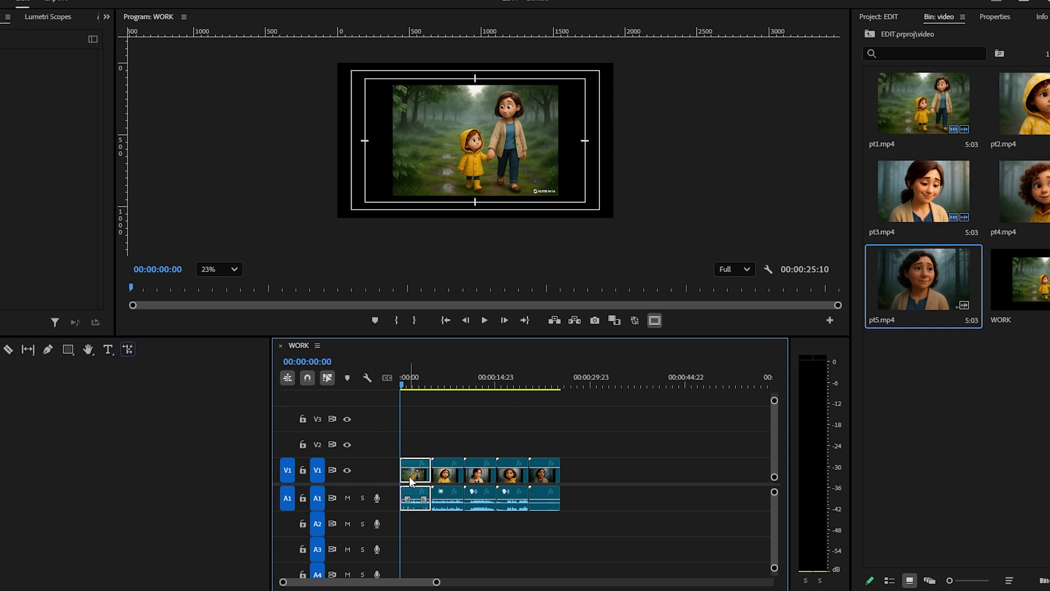
Step: Scale the pt1.mp4 clip to 167.8 and move it down to position 960, 613.7 so it fills the frame
{"action": "left_click", "coordinate": [412, 481]}
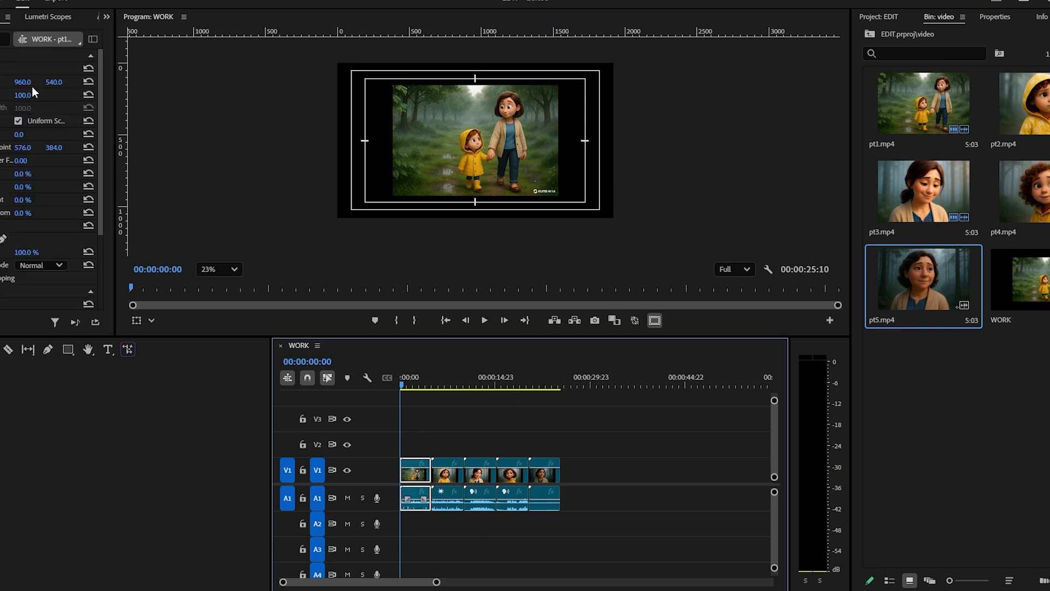
{"action": "left_click_drag", "start_coordinate": [22, 94], "coordinate": [60, 95]}
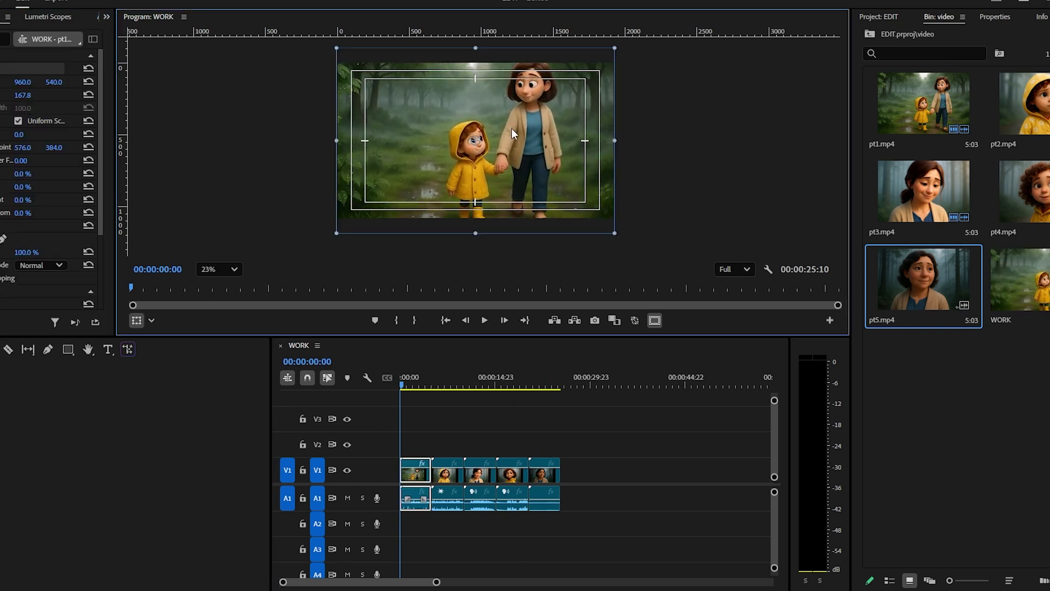
{"action": "left_click_drag", "start_coordinate": [513, 134], "coordinate": [508, 123]}
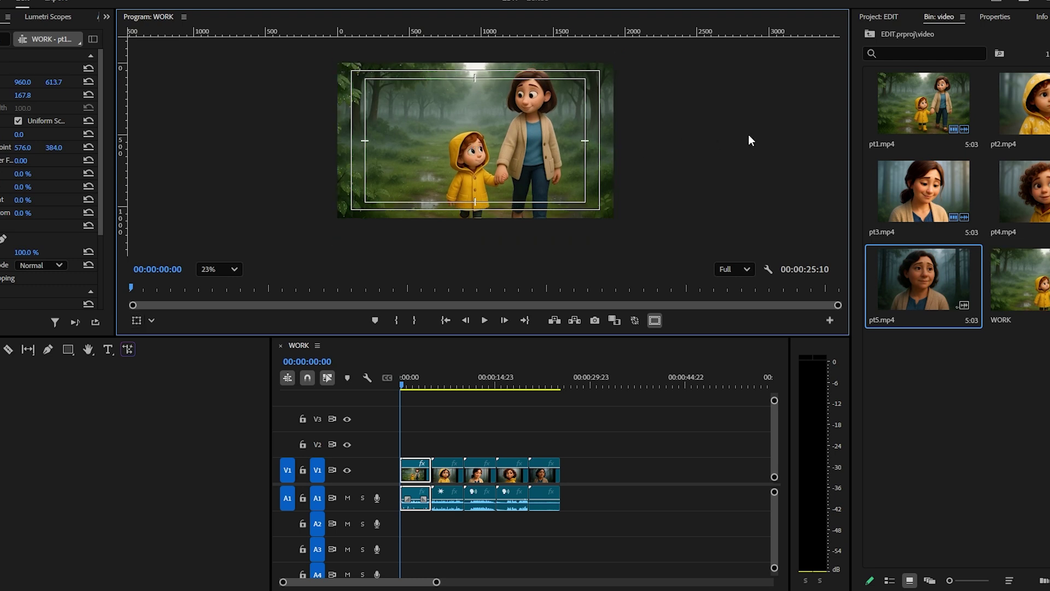
Step: Apply the first clip's scale and position to pt2.mp4 through pt5.mp4 by pasting its attributes, and play the sequence
{"action": "right_click", "coordinate": [446, 471]}
{"action": "key", "text": "Escape"}
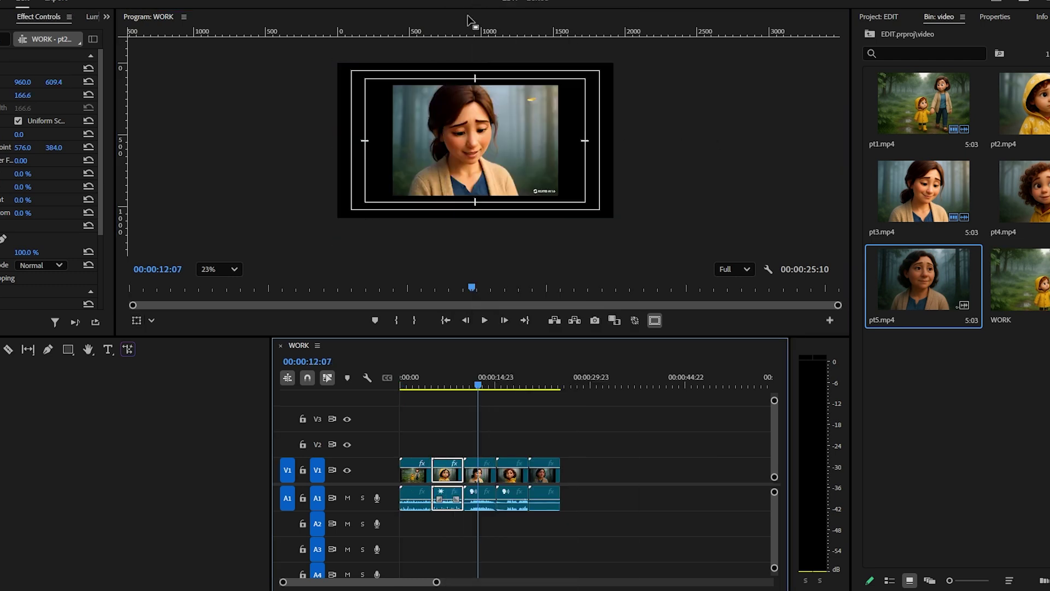
{"action": "left_click", "coordinate": [480, 481]}
{"action": "left_click_drag", "start_coordinate": [611, 440], "coordinate": [484, 480]}
{"action": "right_click", "coordinate": [513, 479]}
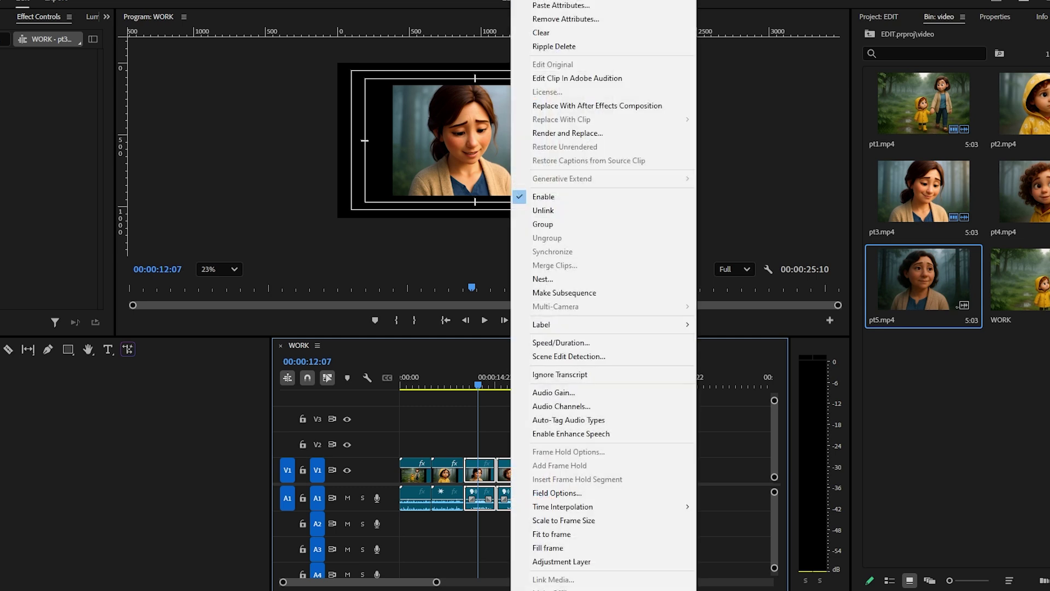
{"action": "left_click", "coordinate": [561, 6]}
{"action": "left_click", "coordinate": [574, 495]}
{"action": "key", "text": "space"}
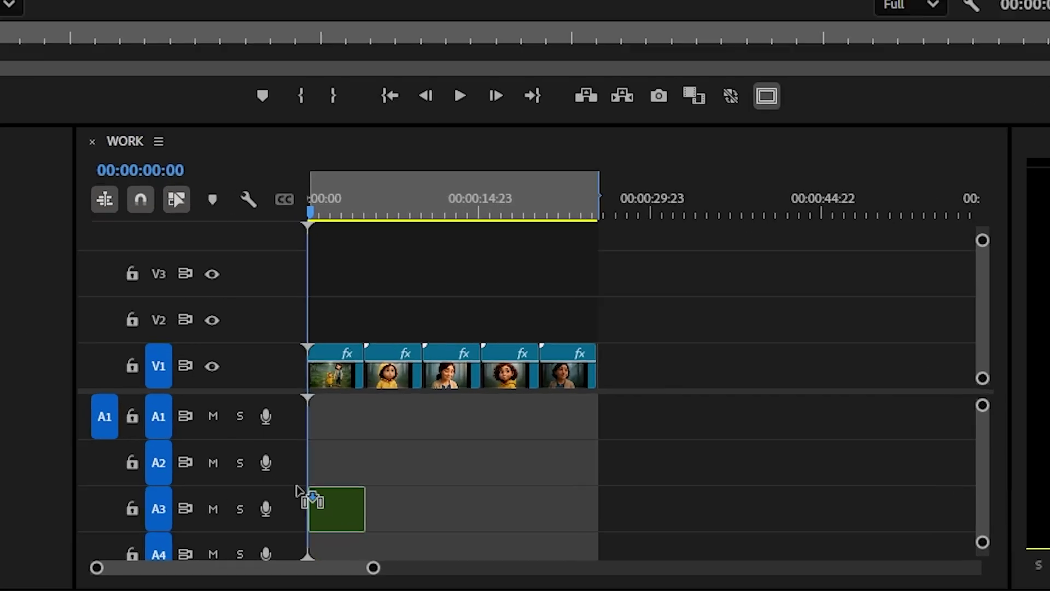
Step: Place the first voiceover clip at the start of track A1 and play it back against pt1.mp4
{"action": "left_click_drag", "start_coordinate": [305, 497], "coordinate": [293, 413]}
{"action": "key", "text": "equal"}
{"action": "key", "text": "equal"}
{"action": "key", "text": "space"}
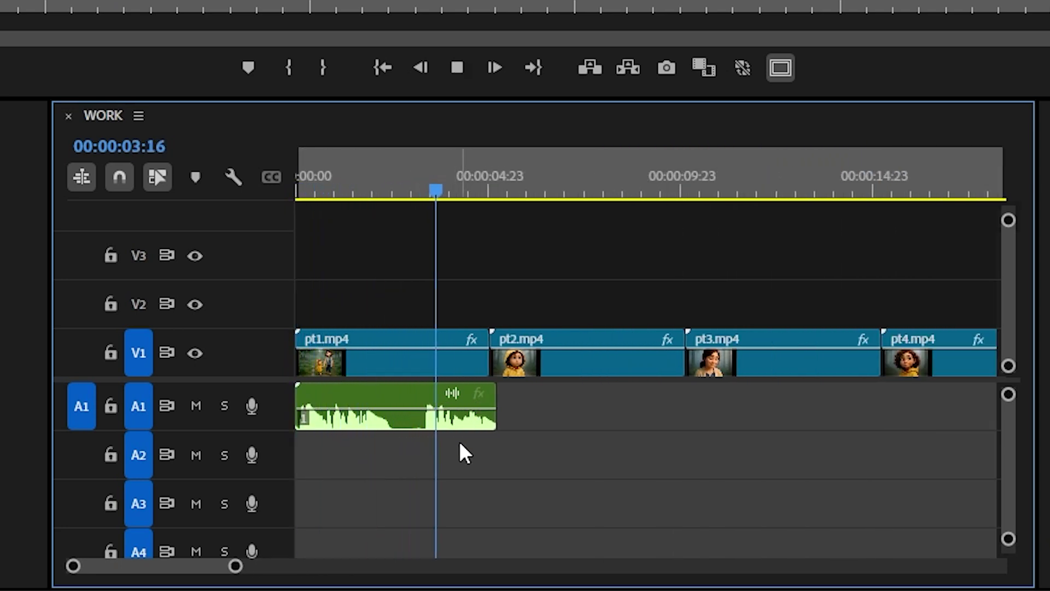
Step: Cut the clip on the timeline with the Razor tool, shift the edit slightly earlier to tighten the timing, and play the result
{"action": "key", "text": "space"}
{"action": "key", "text": "equal"}
{"action": "key", "text": "c"}
{"action": "left_click", "coordinate": [628, 413]}
{"action": "key", "text": "v"}
{"action": "left_click_drag", "start_coordinate": [681, 395], "coordinate": [667, 419]}
{"action": "left_click", "coordinate": [576, 193]}
{"action": "key", "text": "space"}
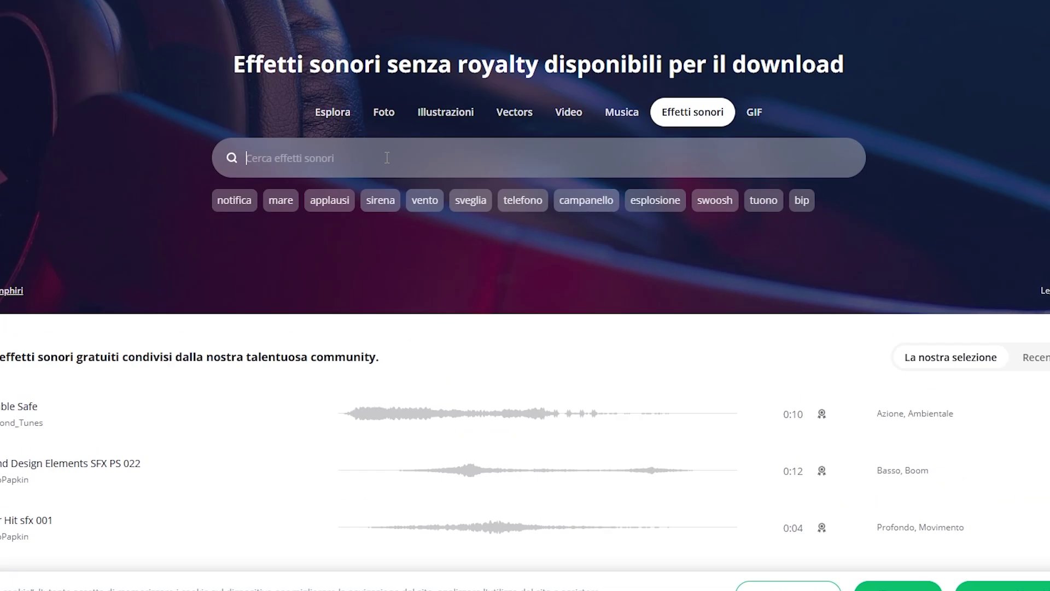
Step: Search Pixabay's sound effects for "rain" and download "Heavy Rain - Nature Sounds"
{"action": "type", "text": "RAIn"}
{"action": "key", "text": "Return"}
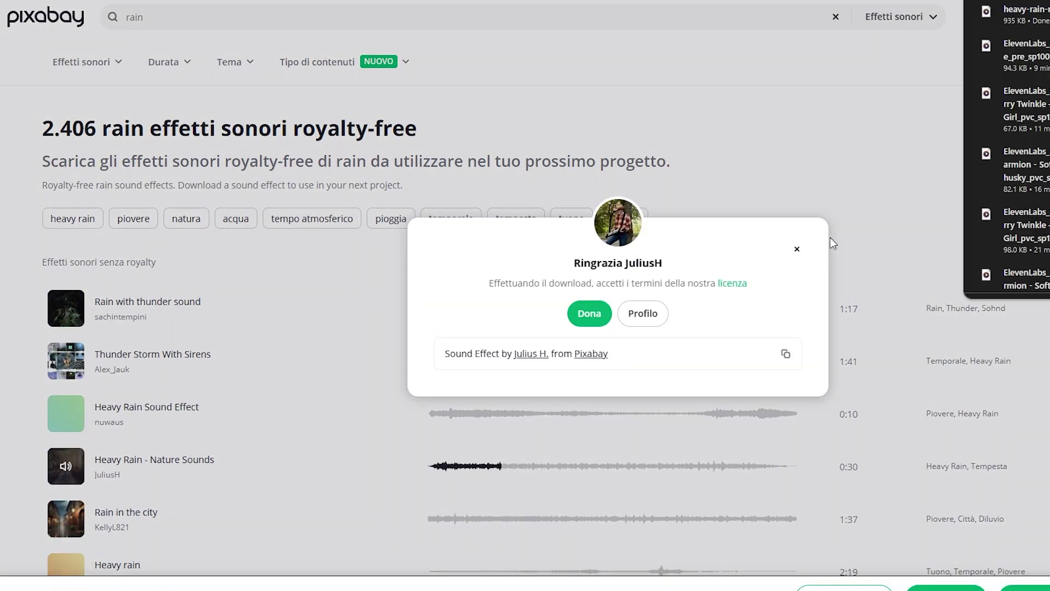
{"action": "left_click", "coordinate": [797, 244]}
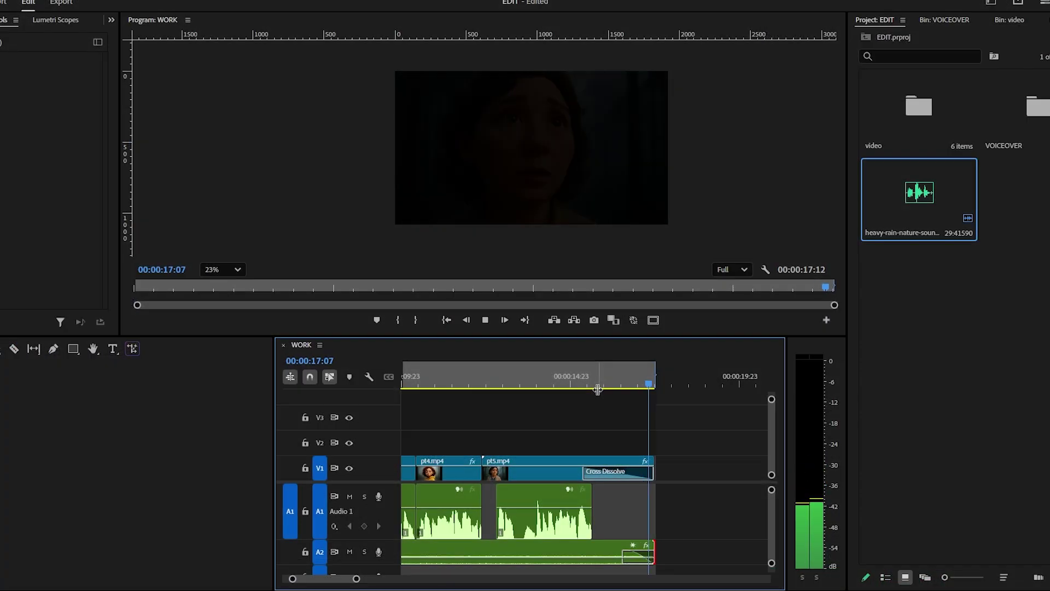
Step: In Premiere Pro, export the WORK sequence as VIDEO 3D ANIMATE.mp4 to the project's EXPORT folder
{"action": "left_click", "coordinate": [621, 383]}
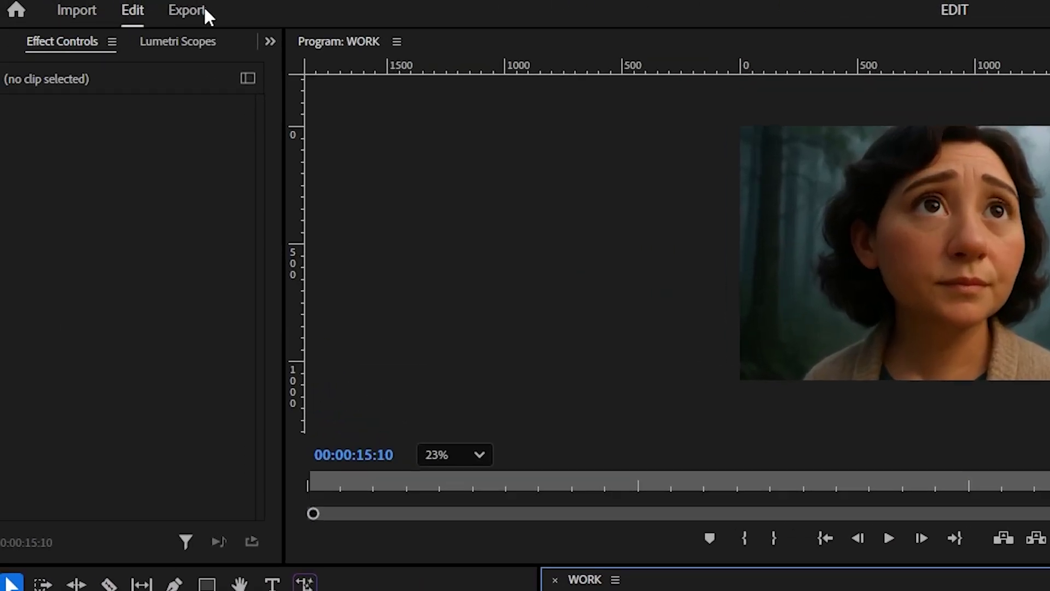
{"action": "left_click", "coordinate": [96, 4]}
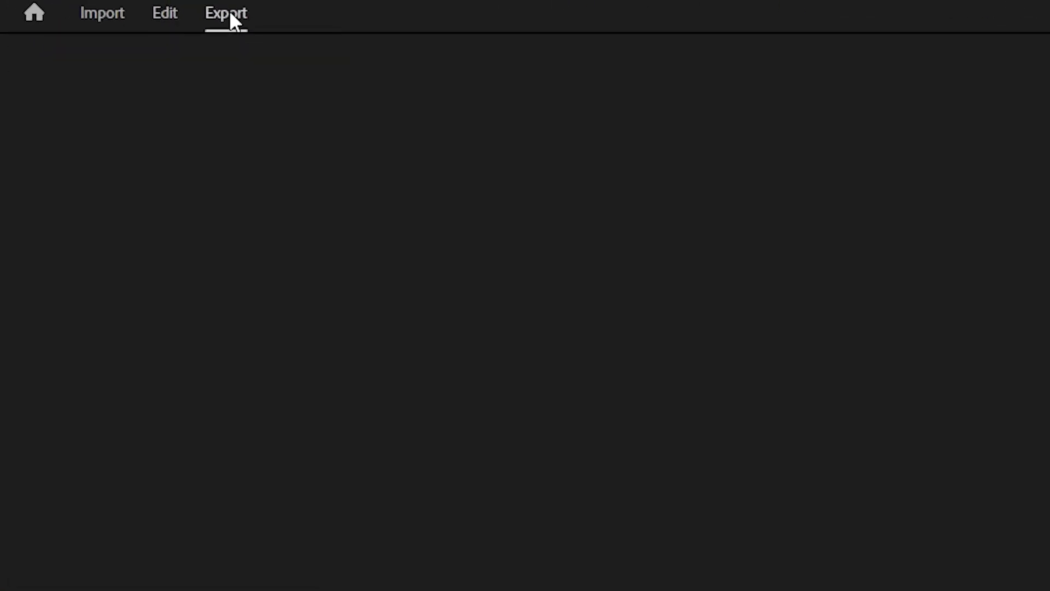
{"action": "left_click", "coordinate": [484, 129]}
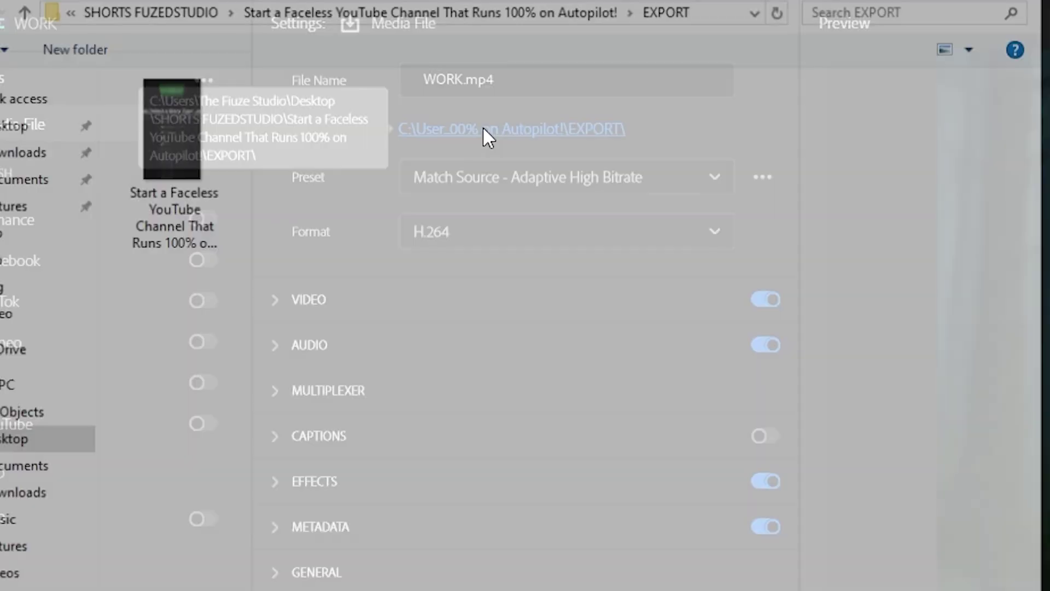
{"action": "left_click", "coordinate": [10, 123]}
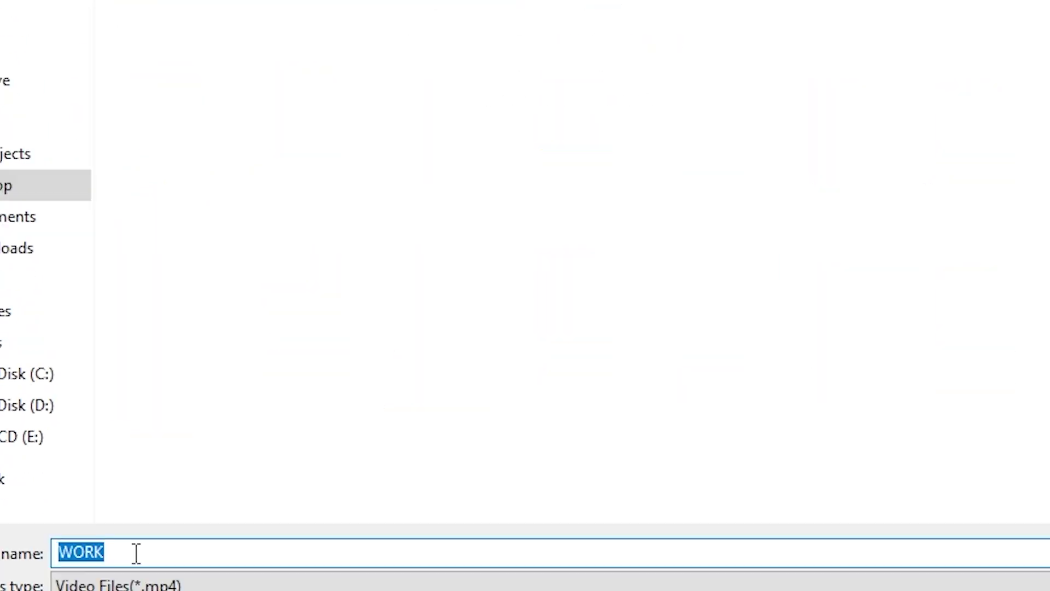
{"action": "type", "text": "VIDEO 3"}
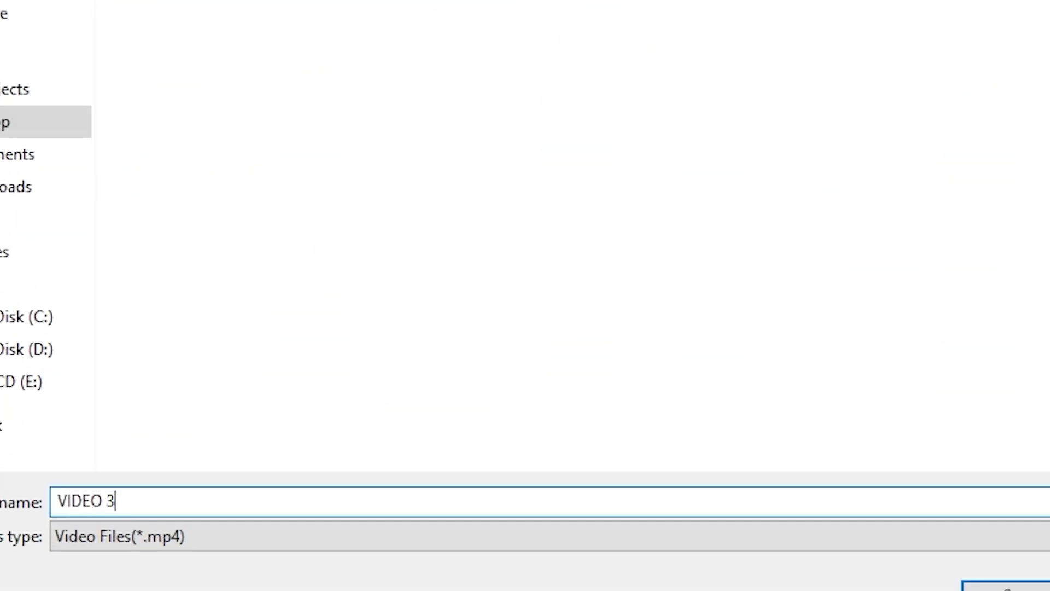
{"action": "type", "text": "D ANIM"}
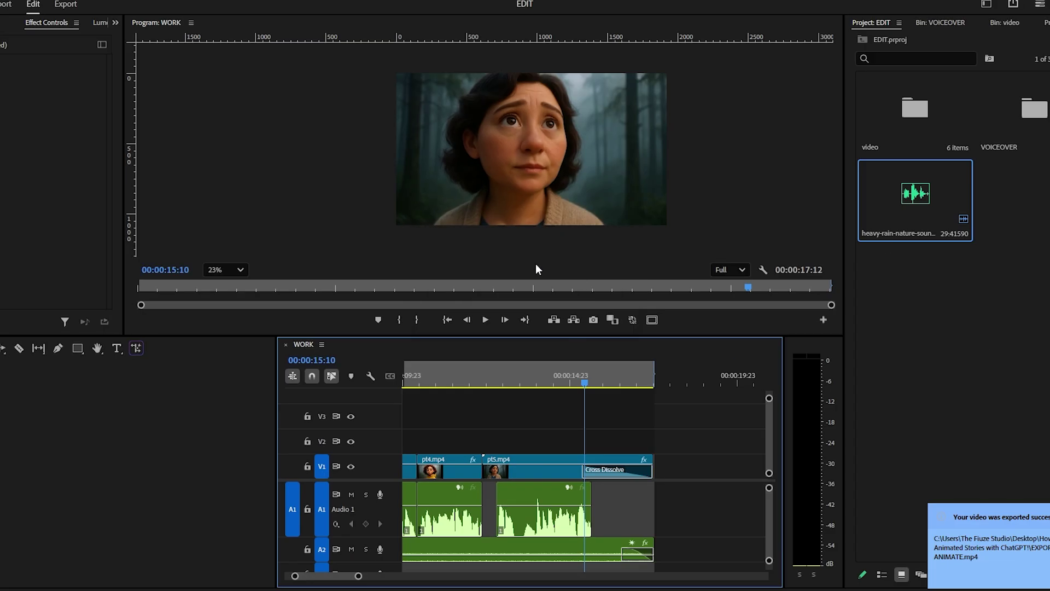